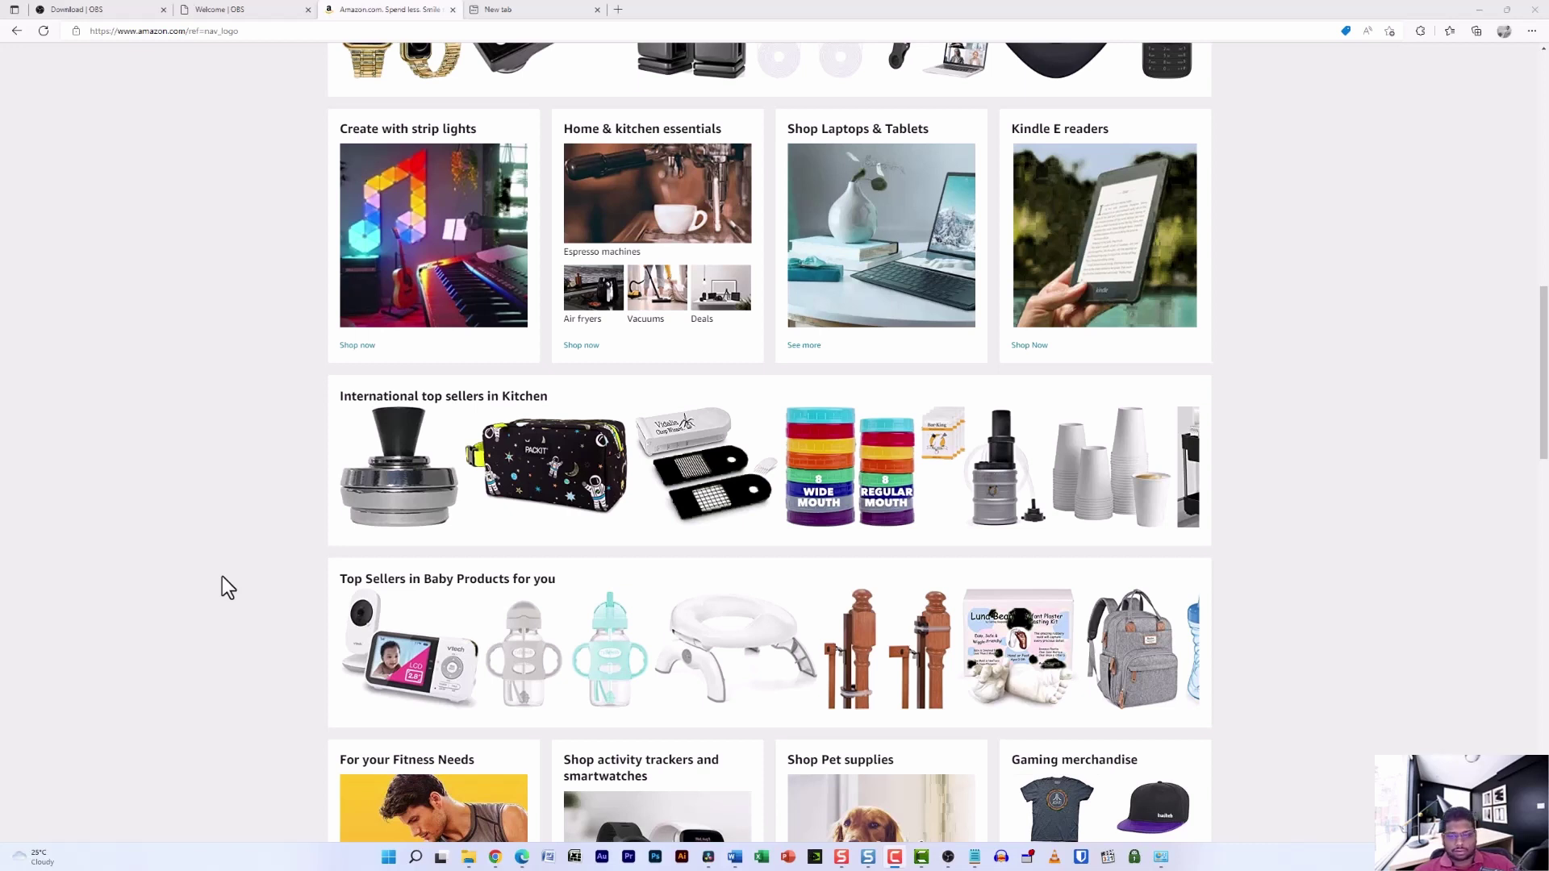
Choose PepoCloud Storage as the destination for a new recording.
scroll(181, 447, up, 4)
scroll(192, 427, down, 7)
scroll(188, 413, down, 4)
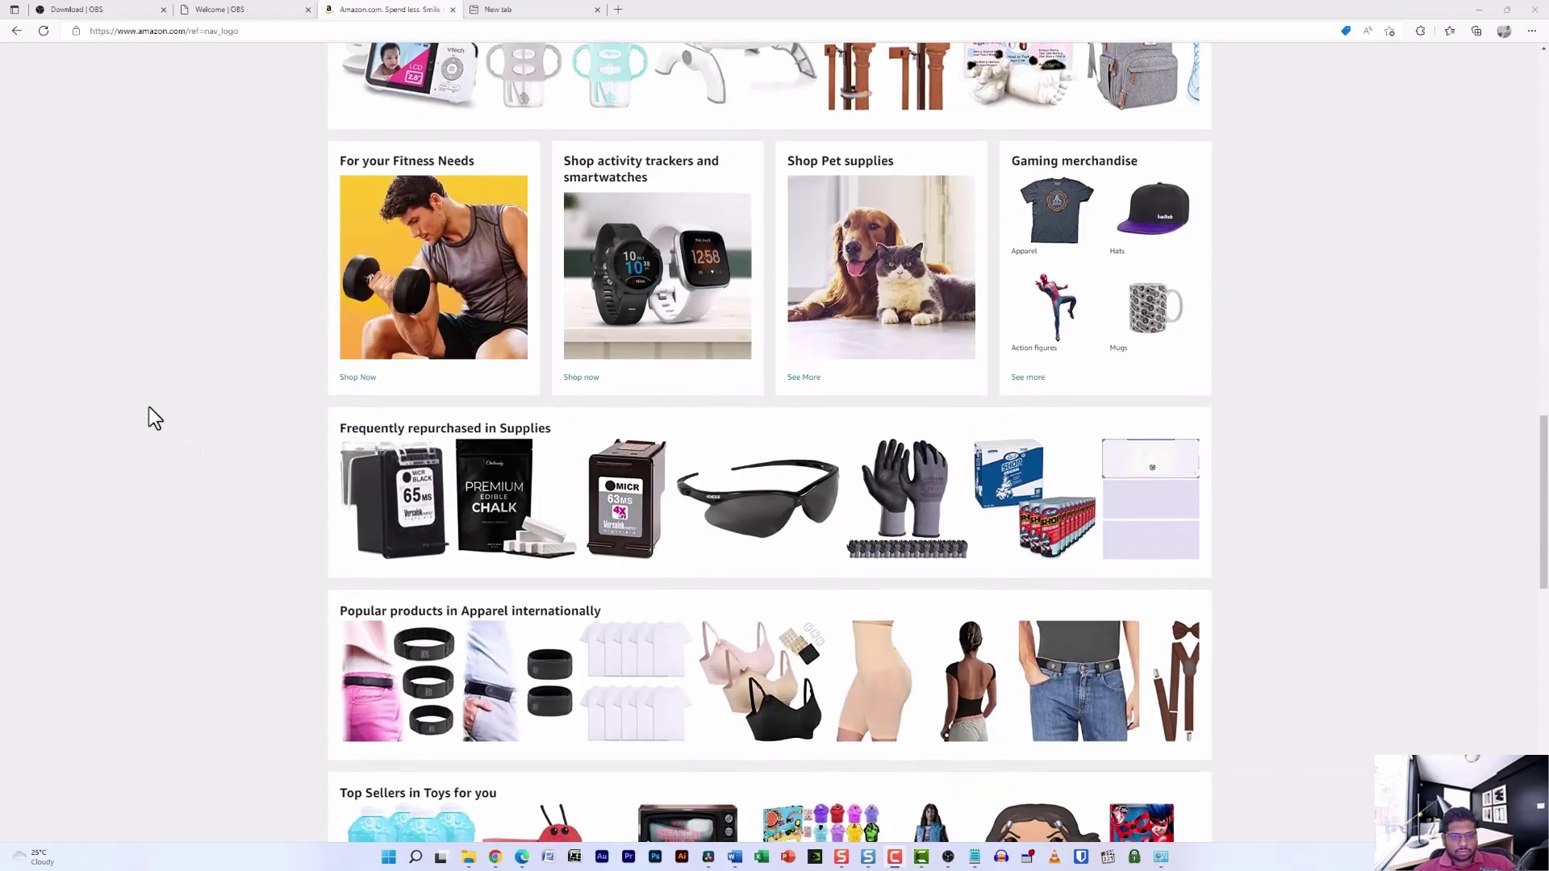
scroll(387, 395, up, 8)
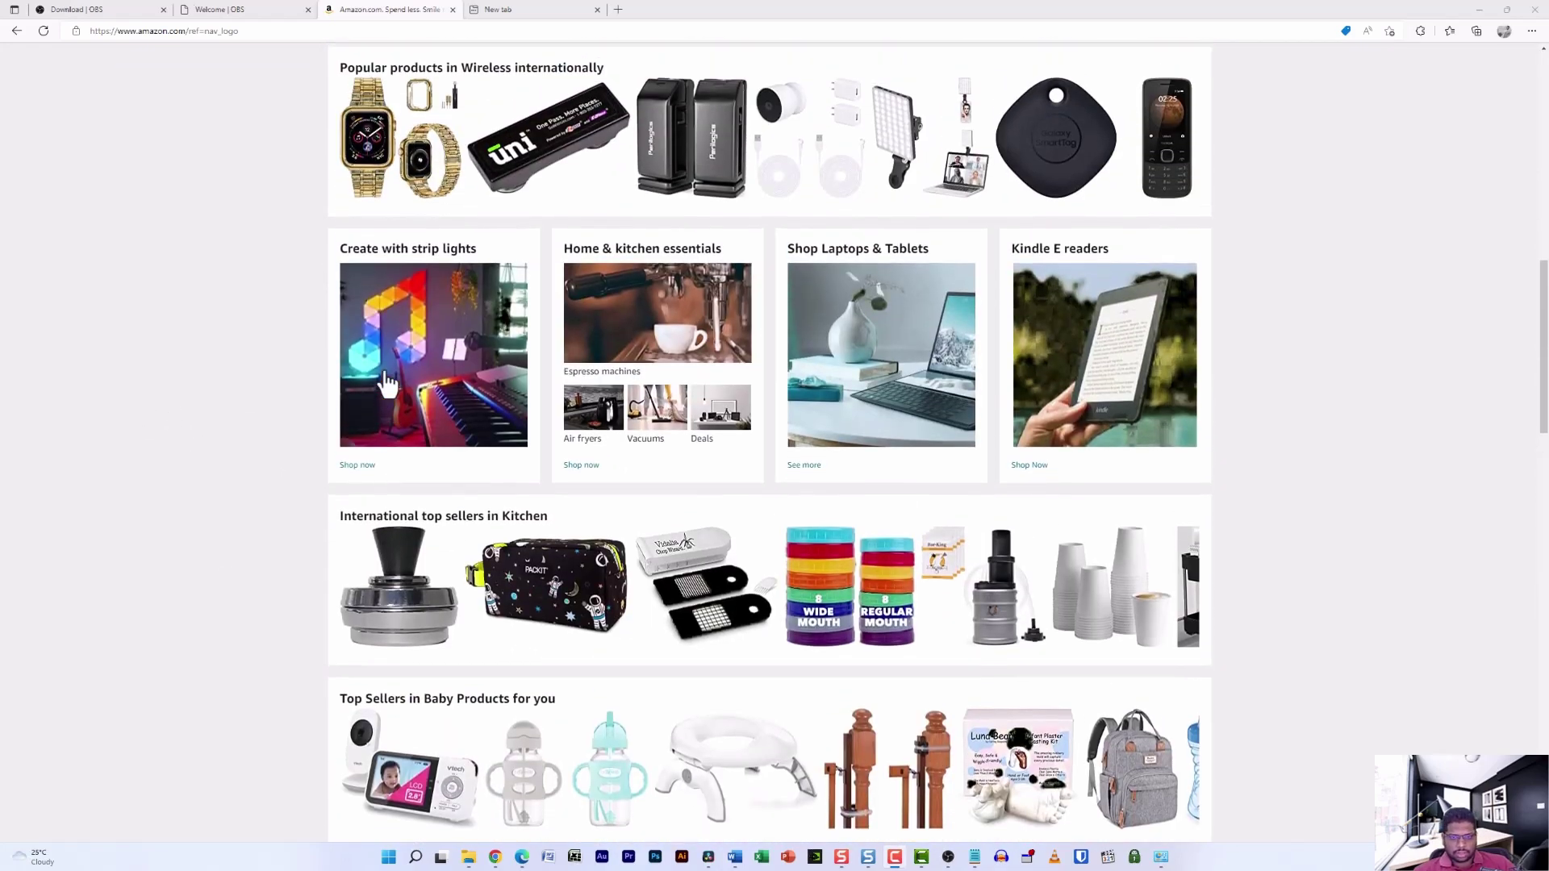
scroll(387, 384, up, 3)
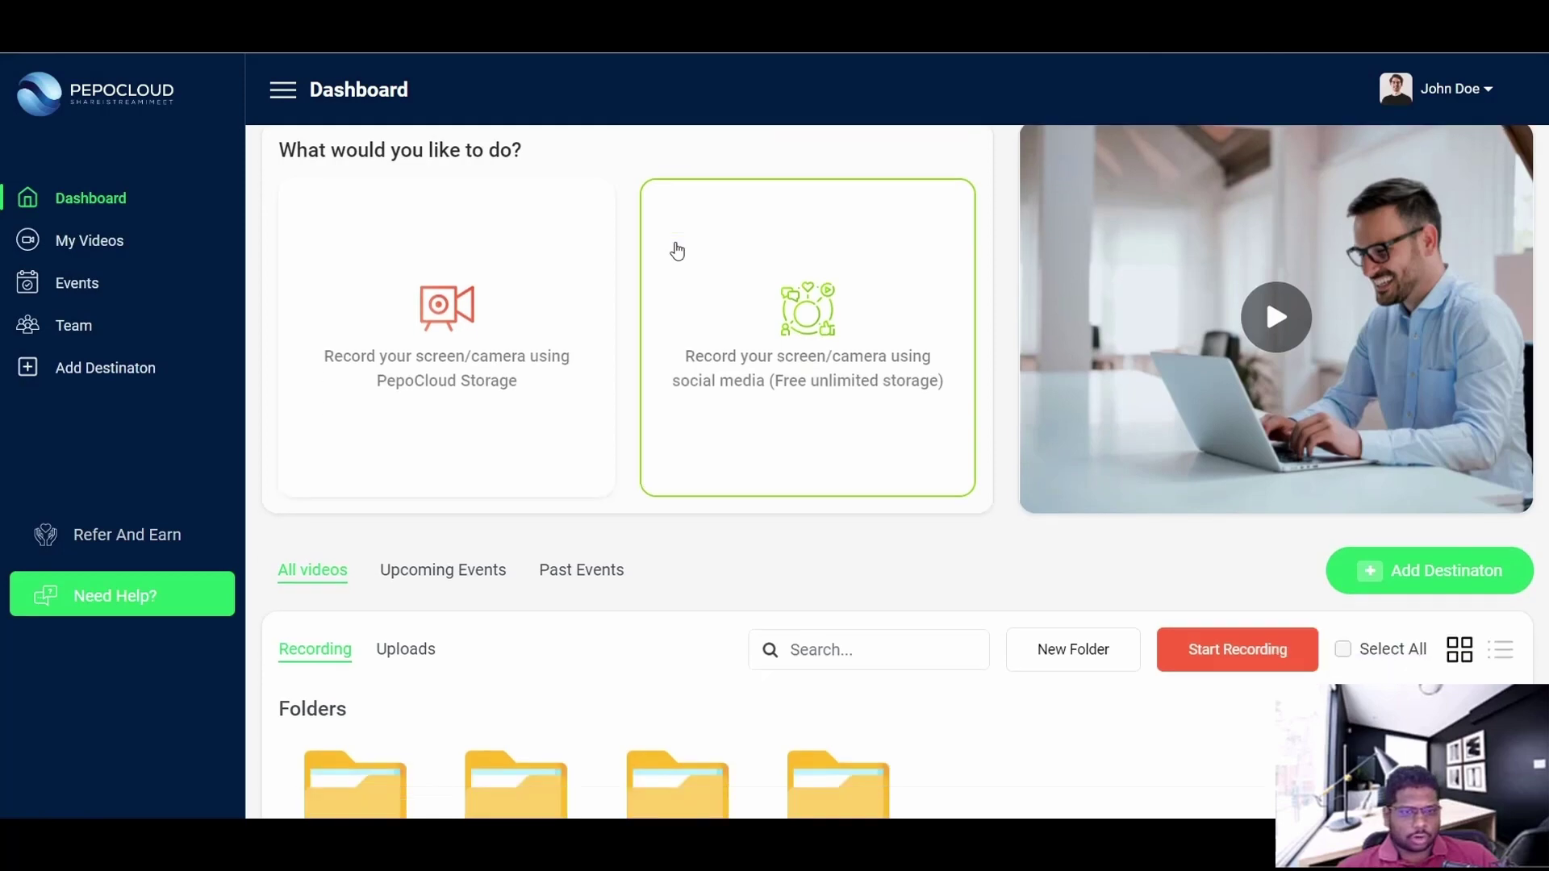
scroll(677, 266, down, 5)
scroll(766, 409, down, 4)
scroll(766, 409, up, 3)
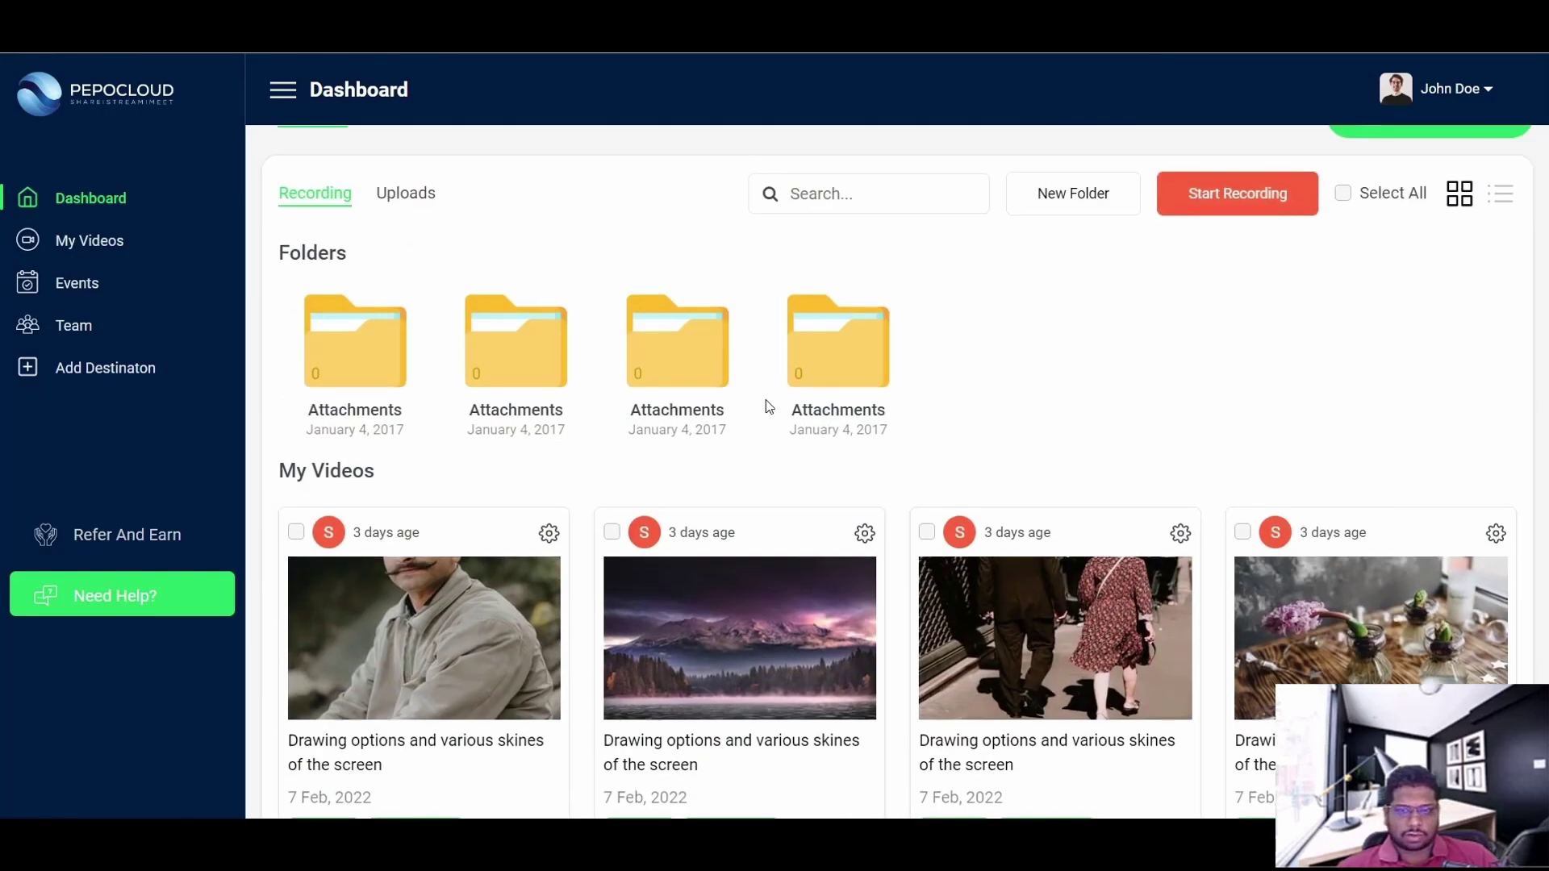
scroll(767, 408, up, 7)
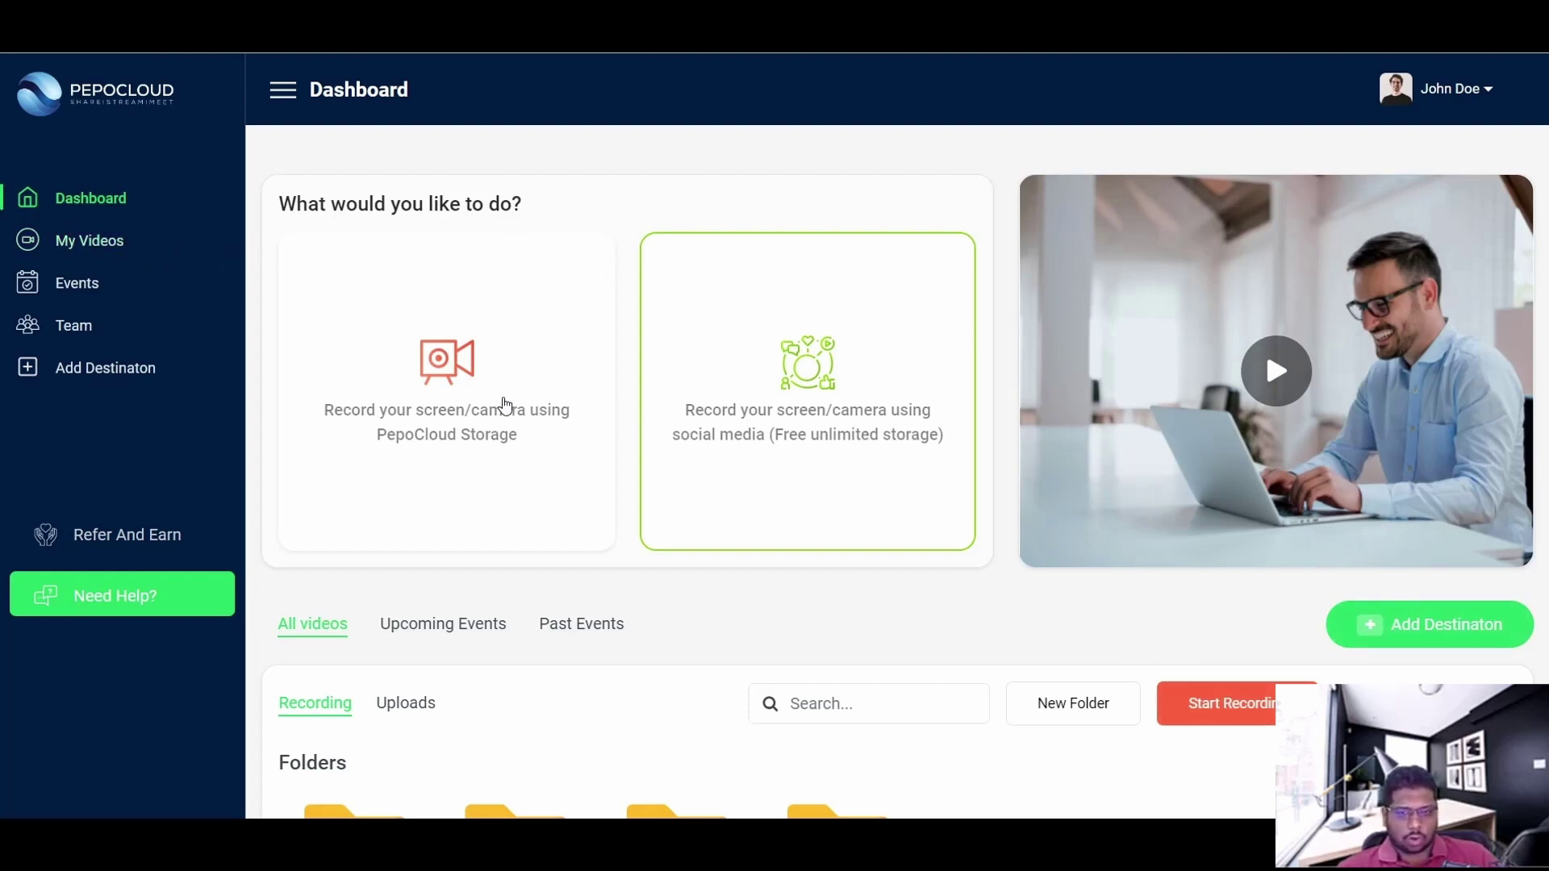
click(489, 401)
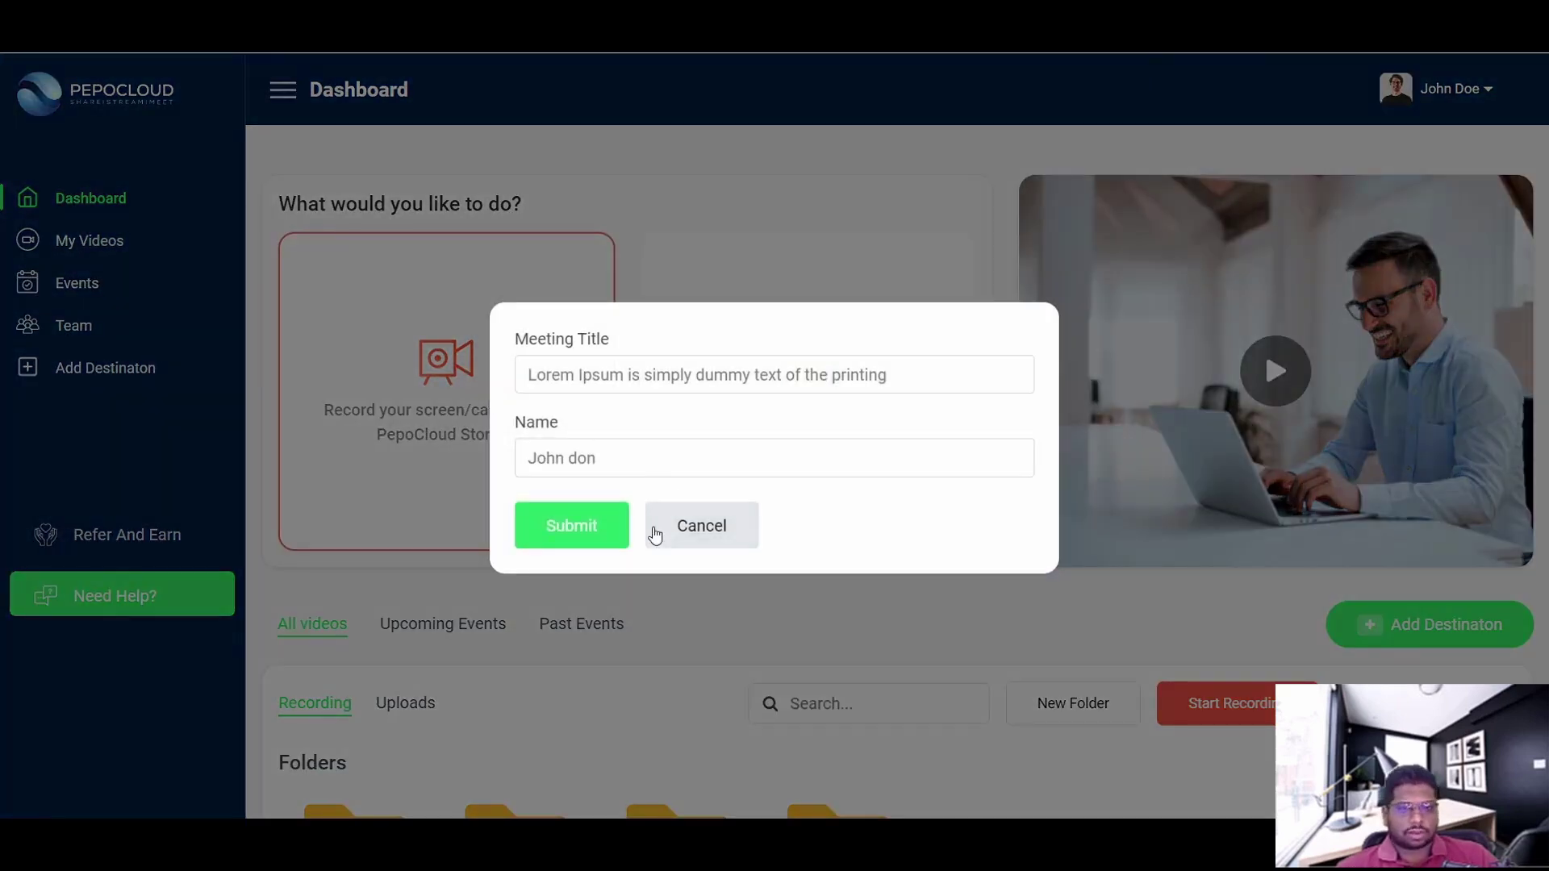
Submit the meeting title and choose a Screen only recording.
click(626, 529)
click(324, 283)
scroll(525, 297, down, 5)
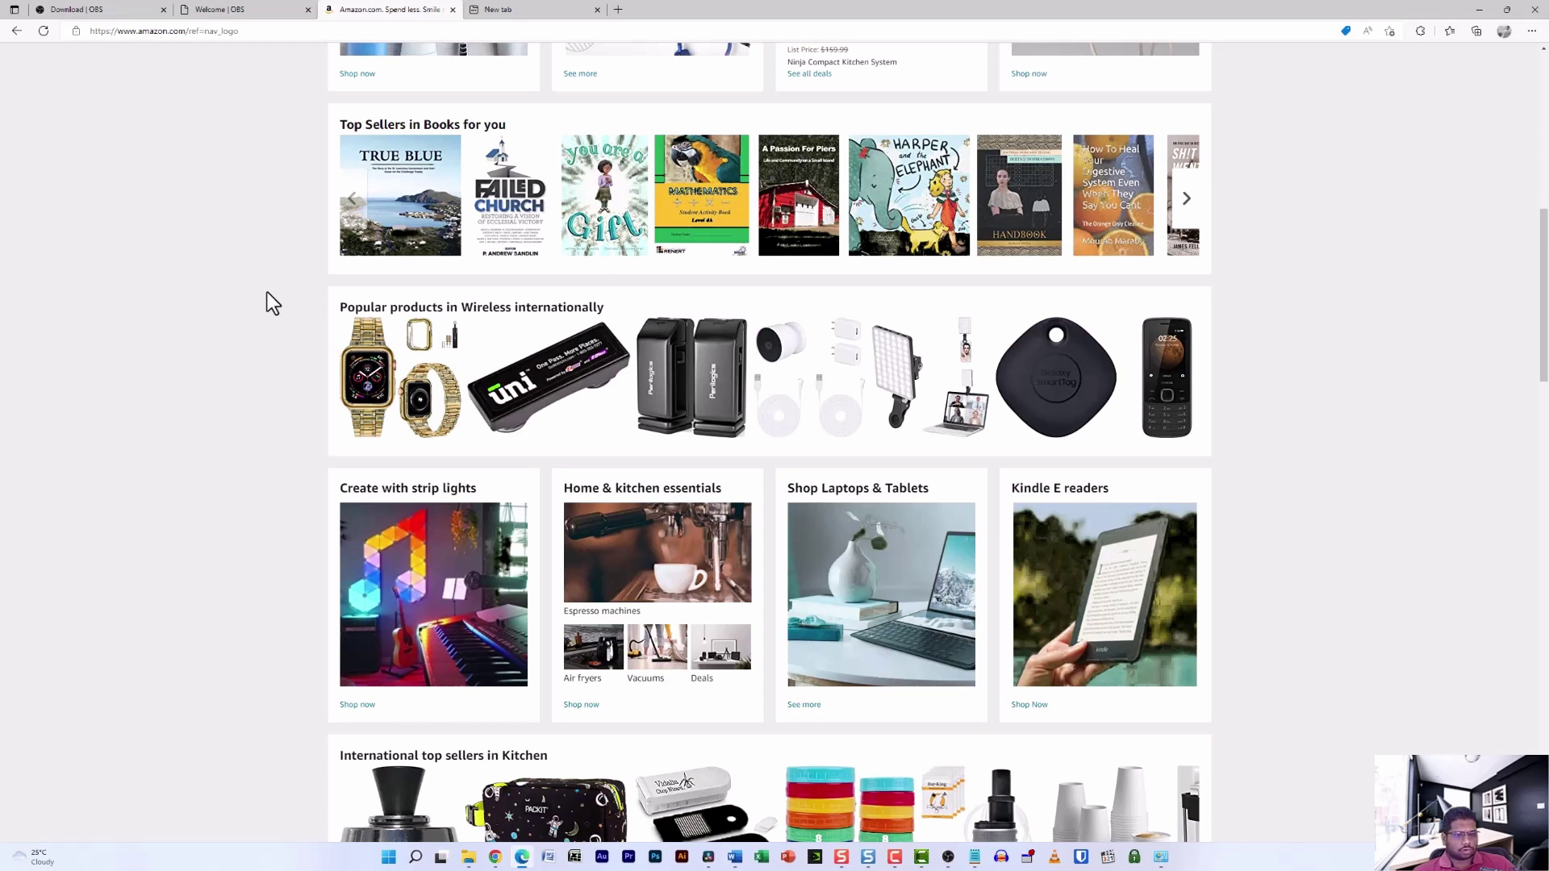
scroll(264, 337, down, 2)
scroll(264, 338, up, 2)
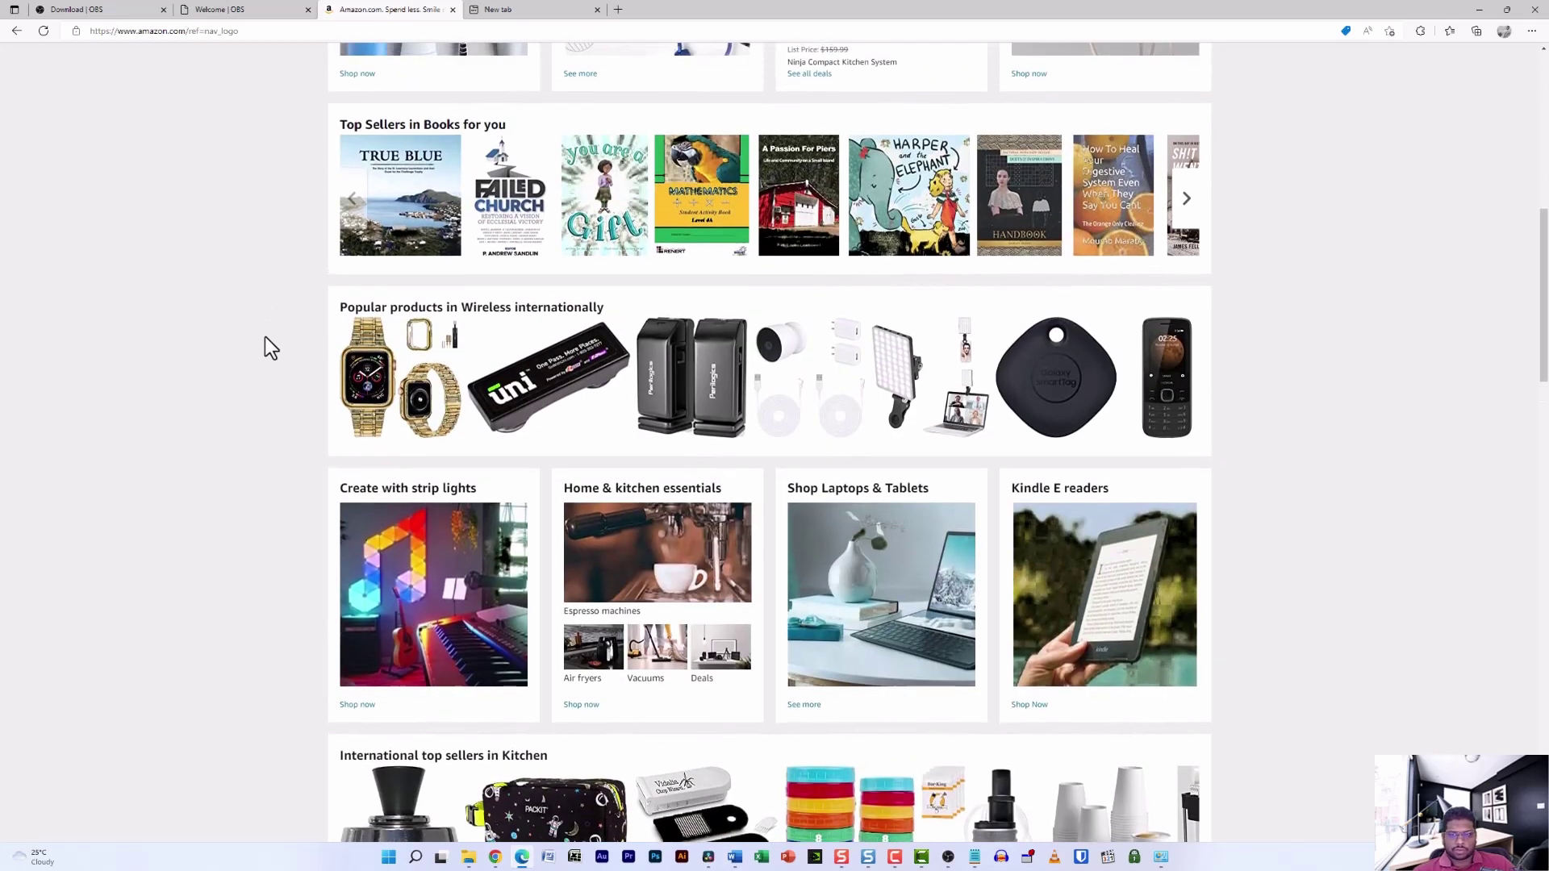
Bring up Snagit's capture window, move it to the upper right, and leave the selection on Region.
click(841, 857)
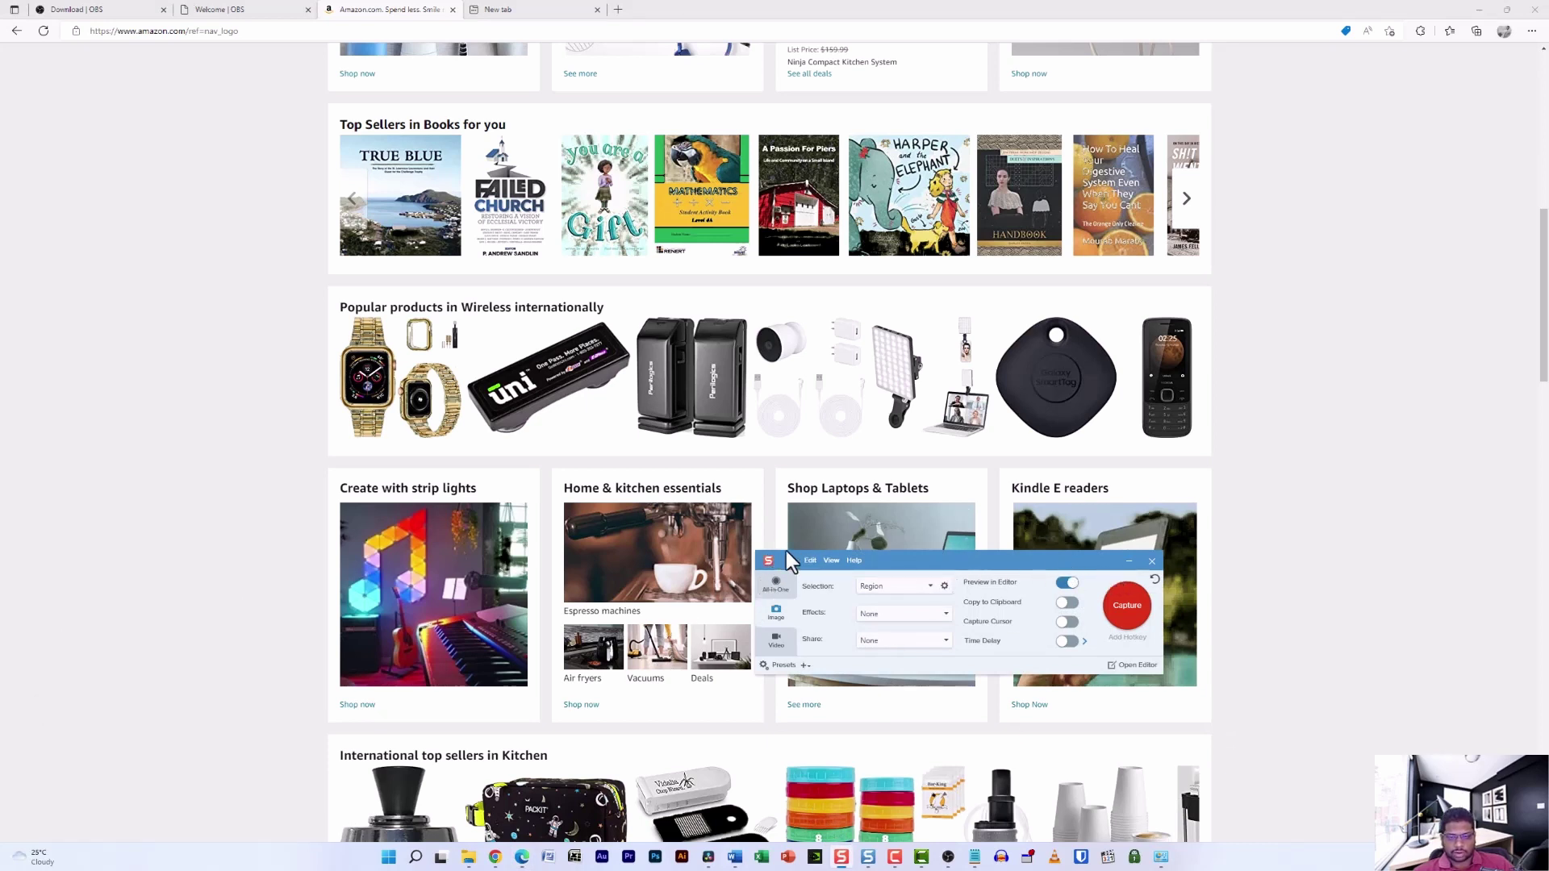
drag(1037, 560, 1369, 482)
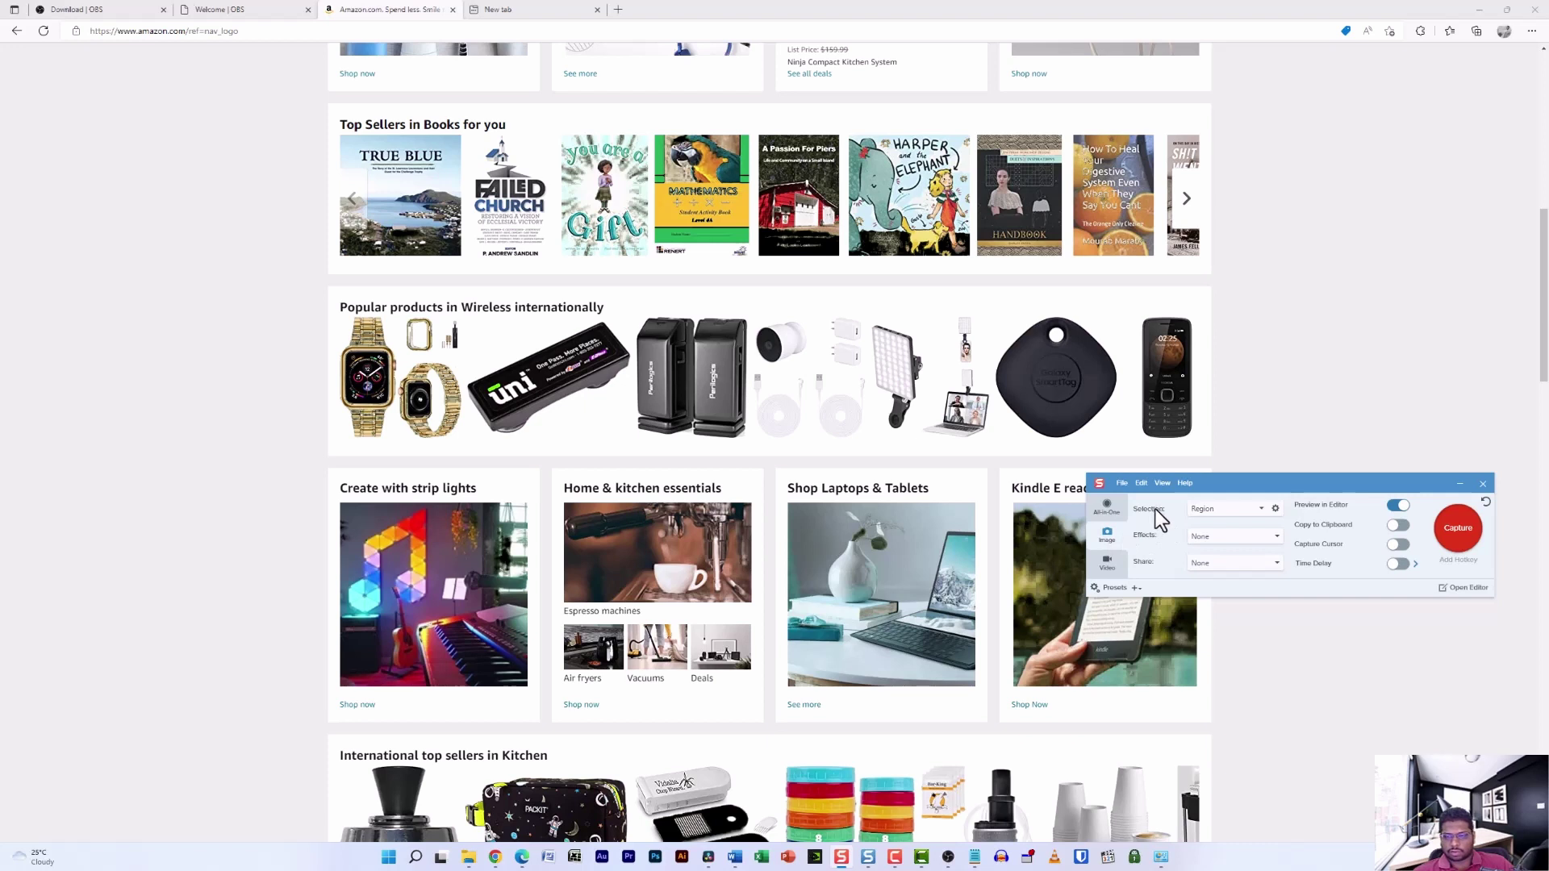
click(1202, 509)
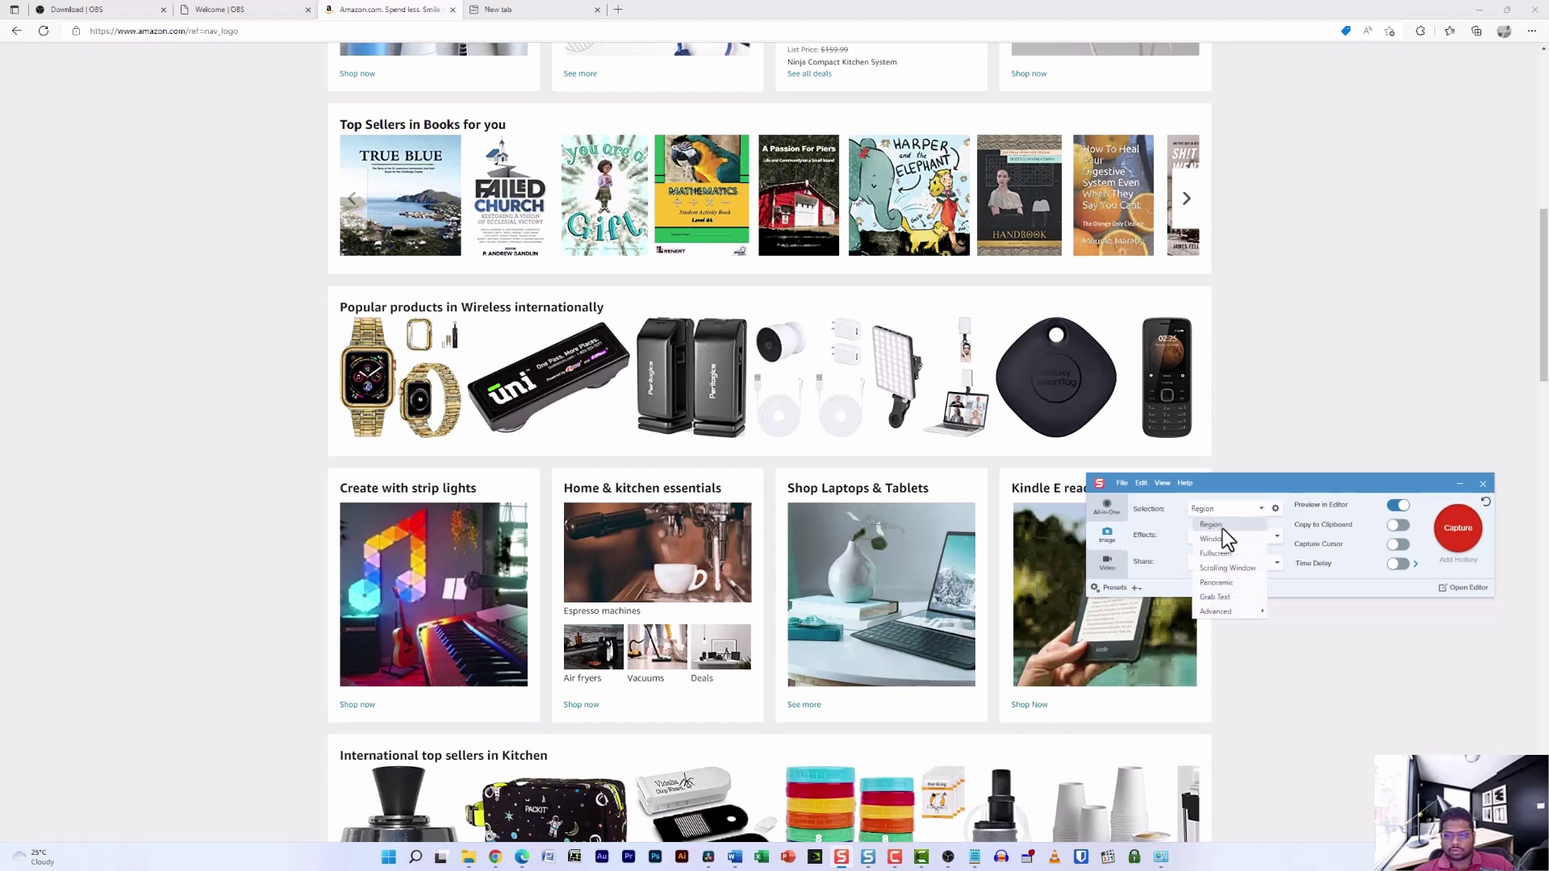
click(1221, 526)
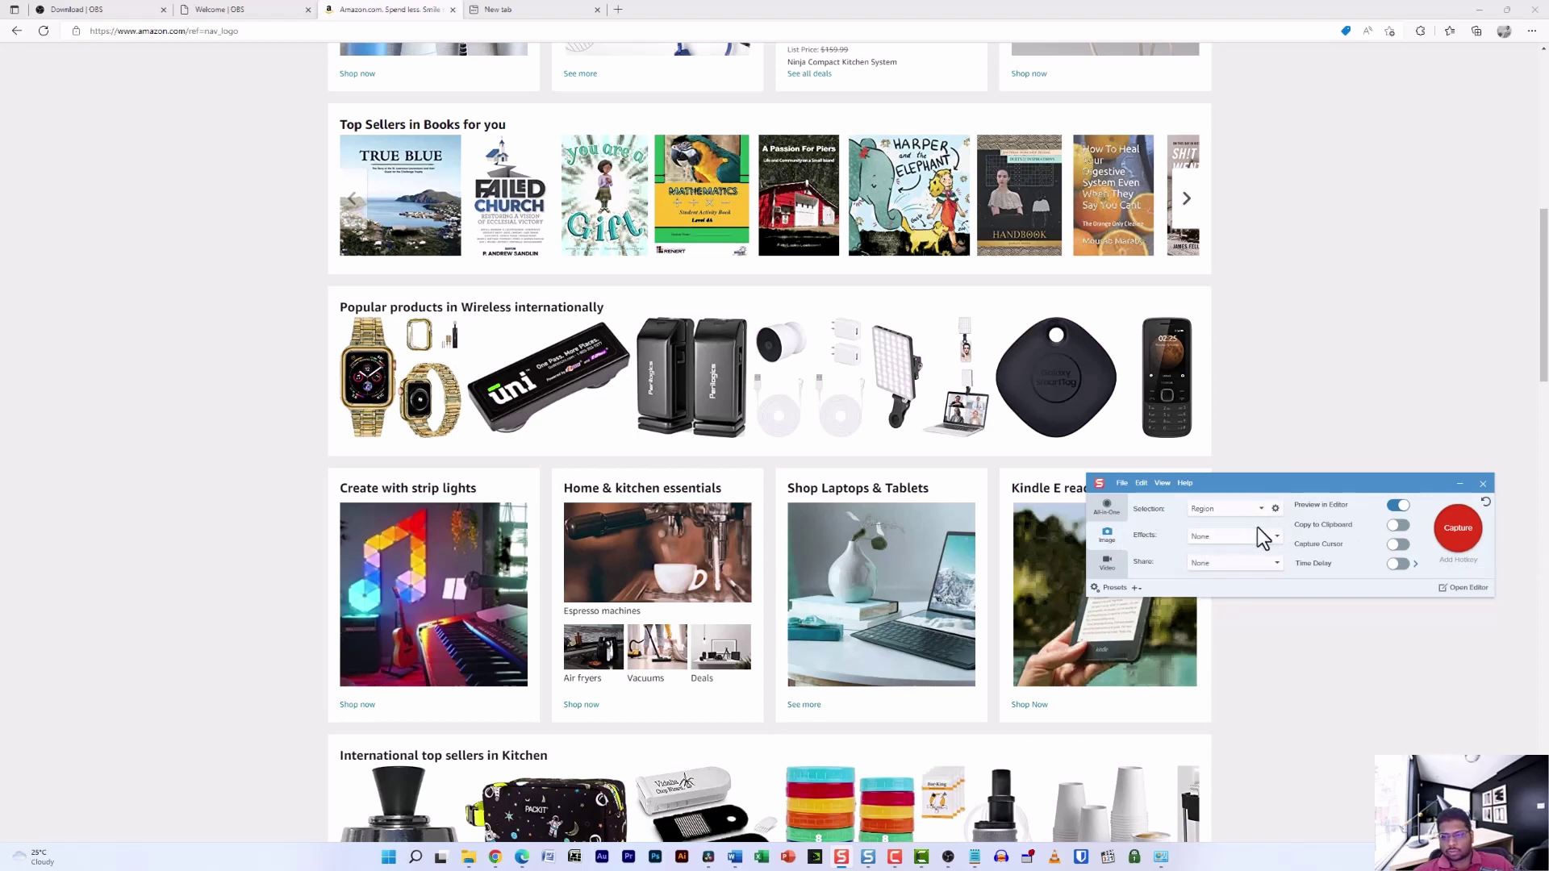
click(1249, 508)
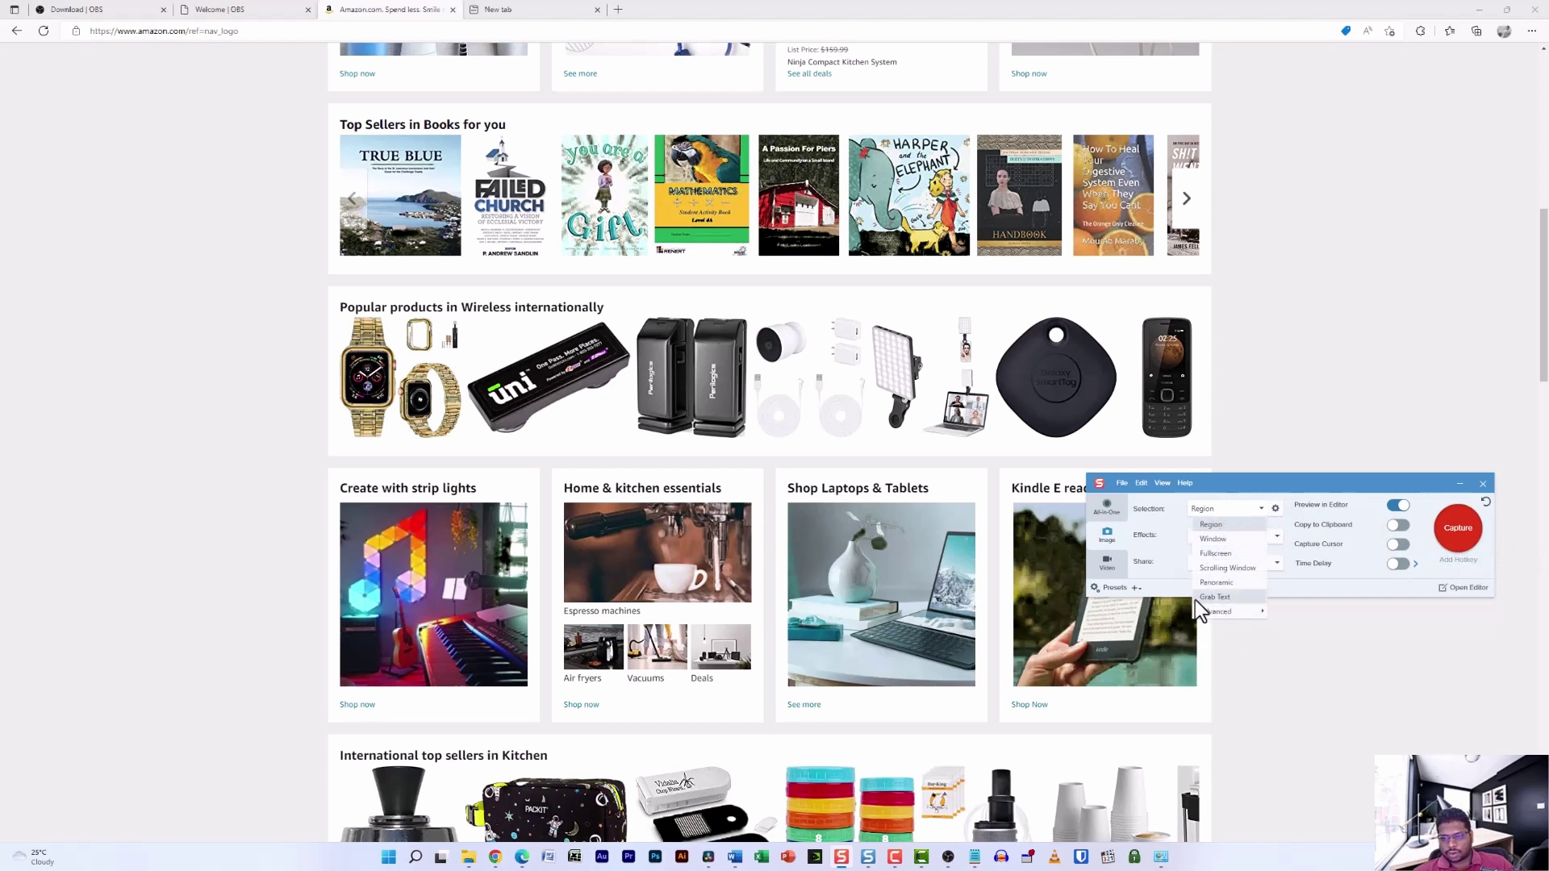
click(1170, 505)
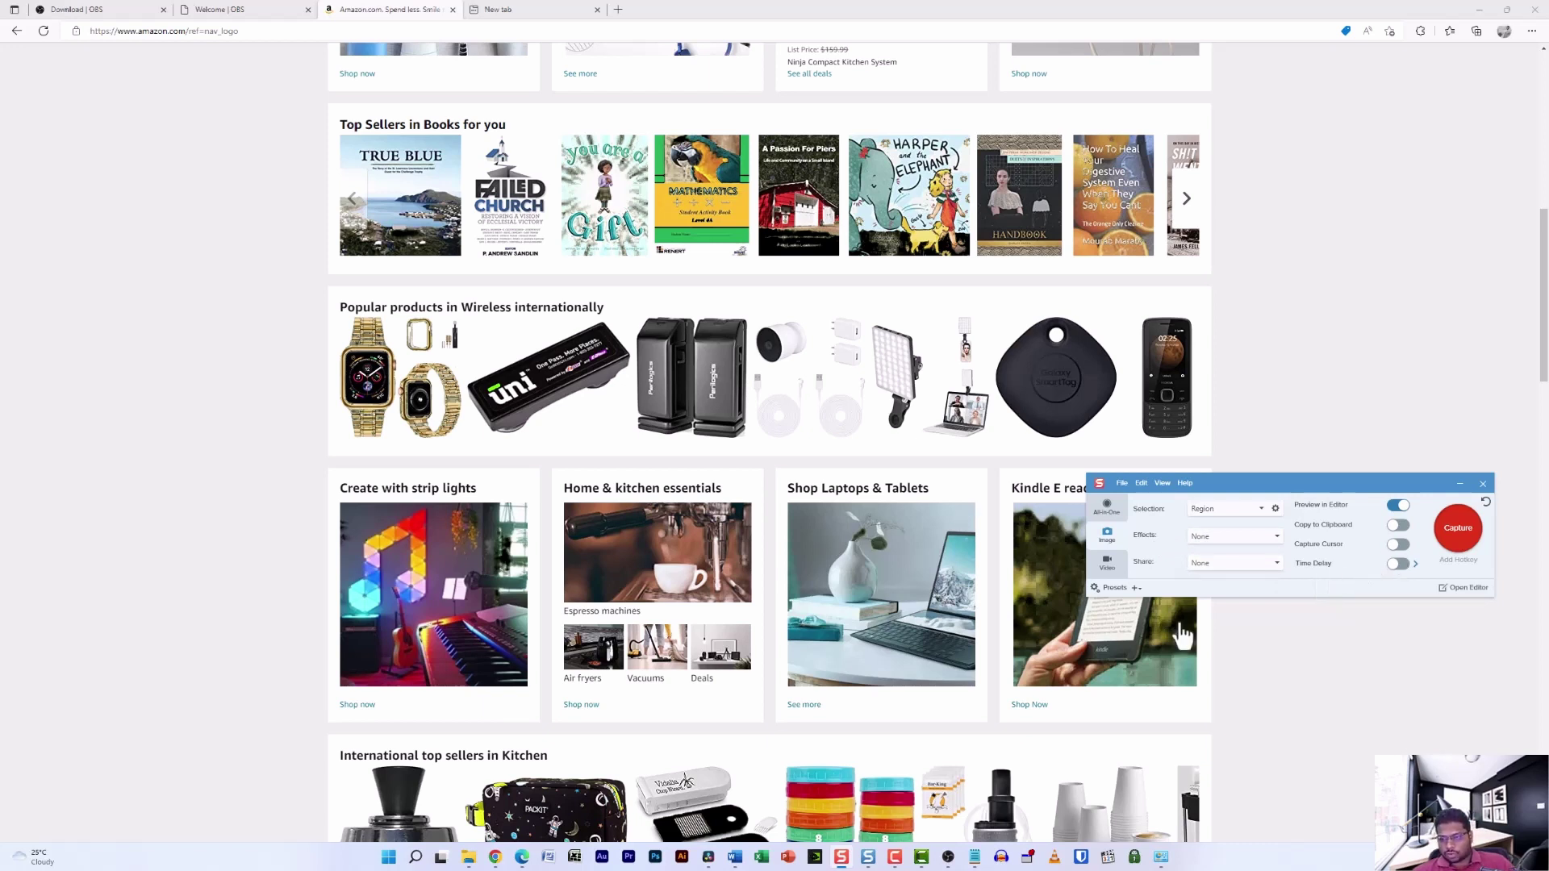
Region-capture the Amazon Books, Wireless and strip-lights rows into Snagit Editor.
click(1456, 529)
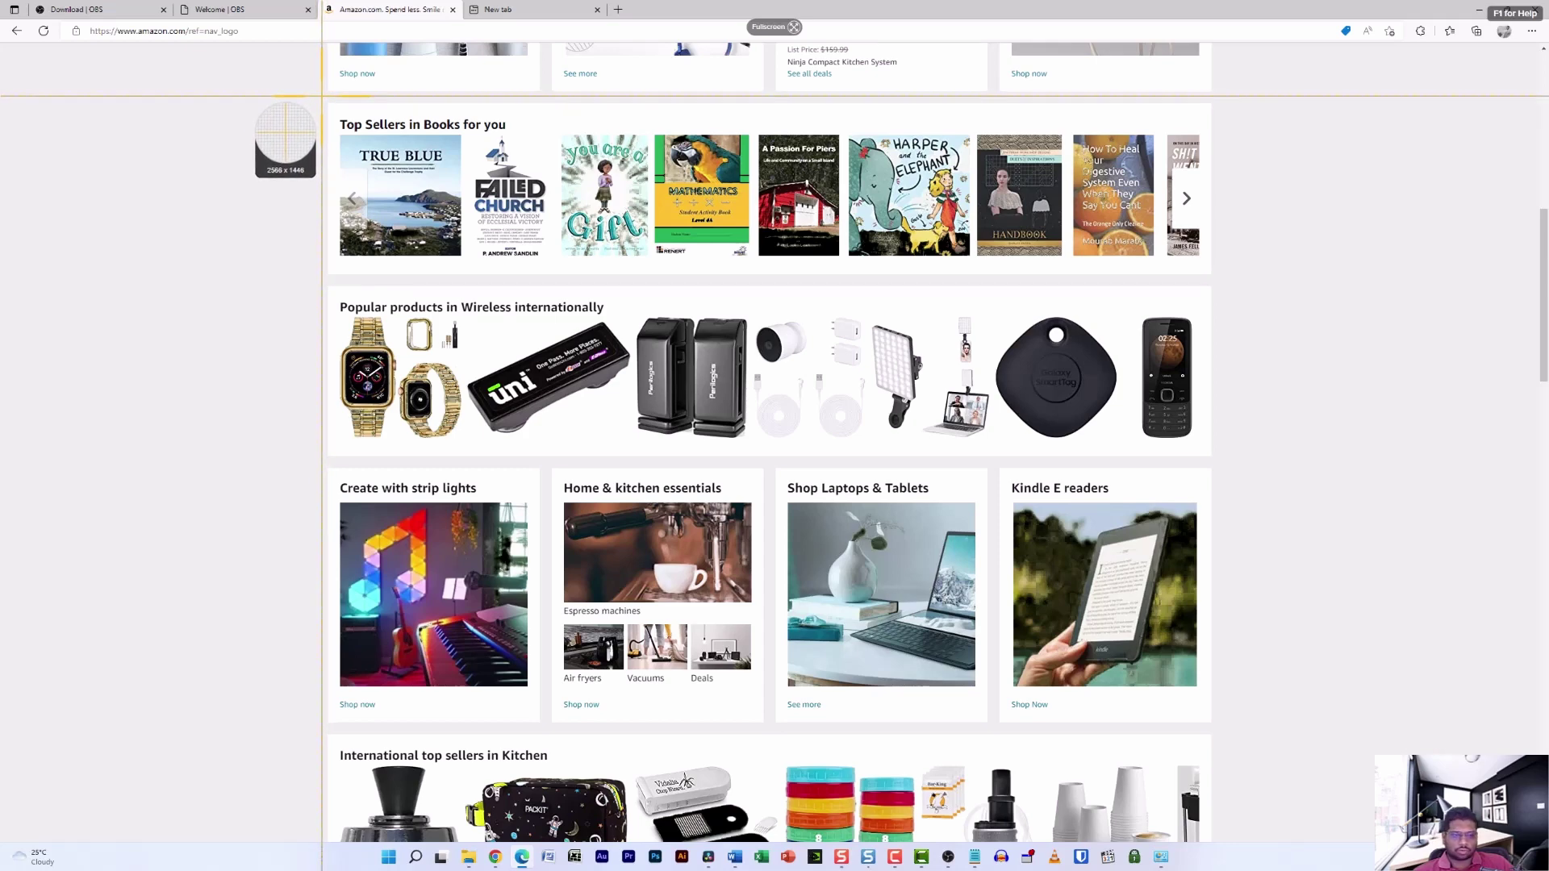
drag(321, 97, 1212, 728)
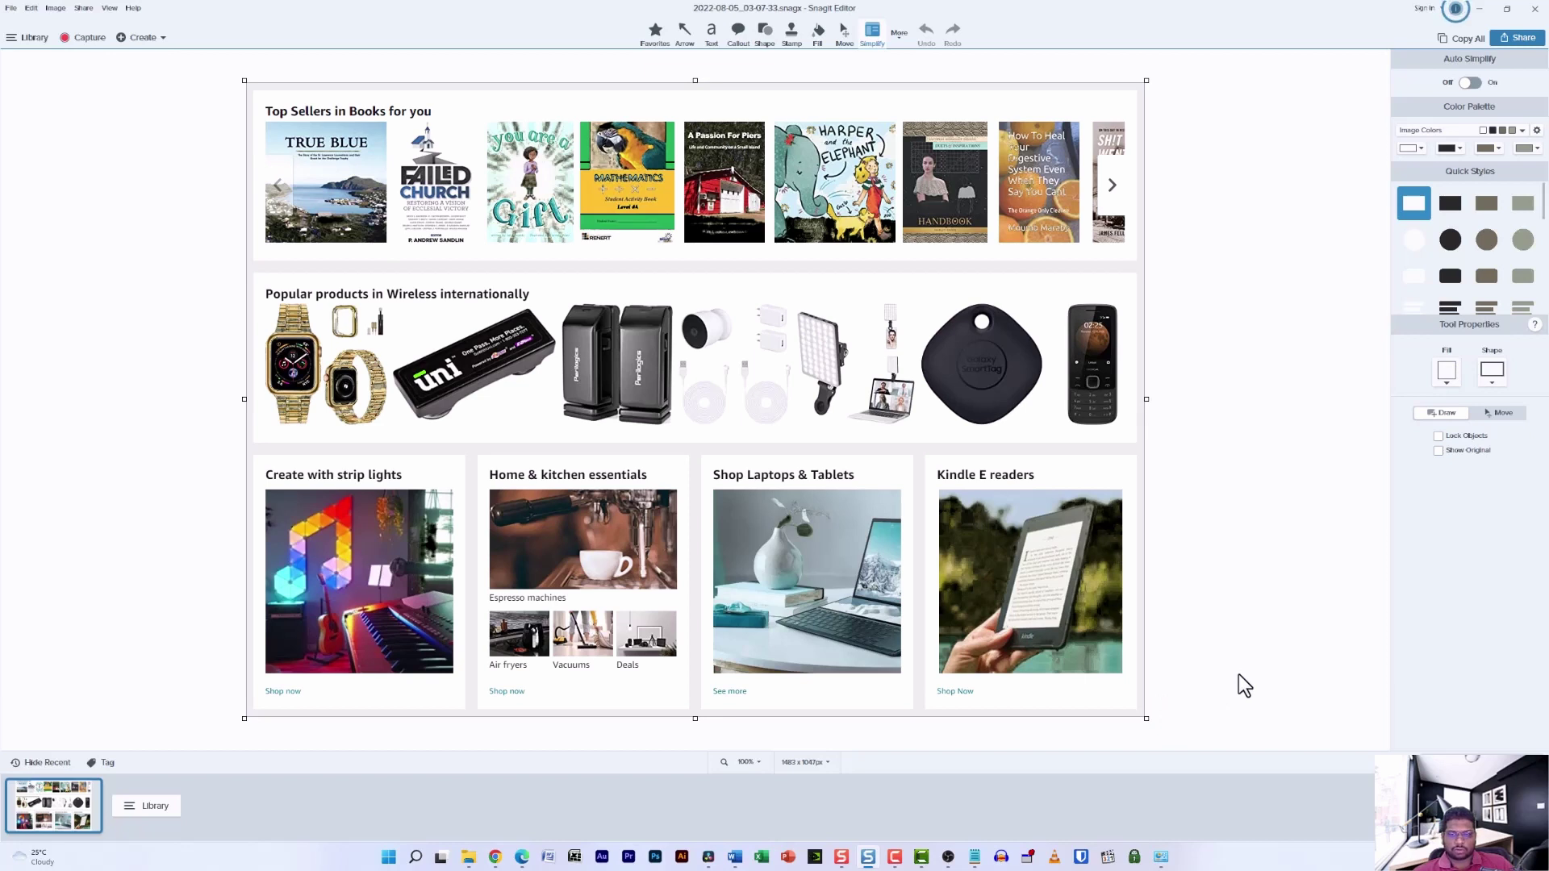
Draw an arrow from the strip-lights card up to the Books row, remove its shadow, and colour it red-orange.
click(692, 37)
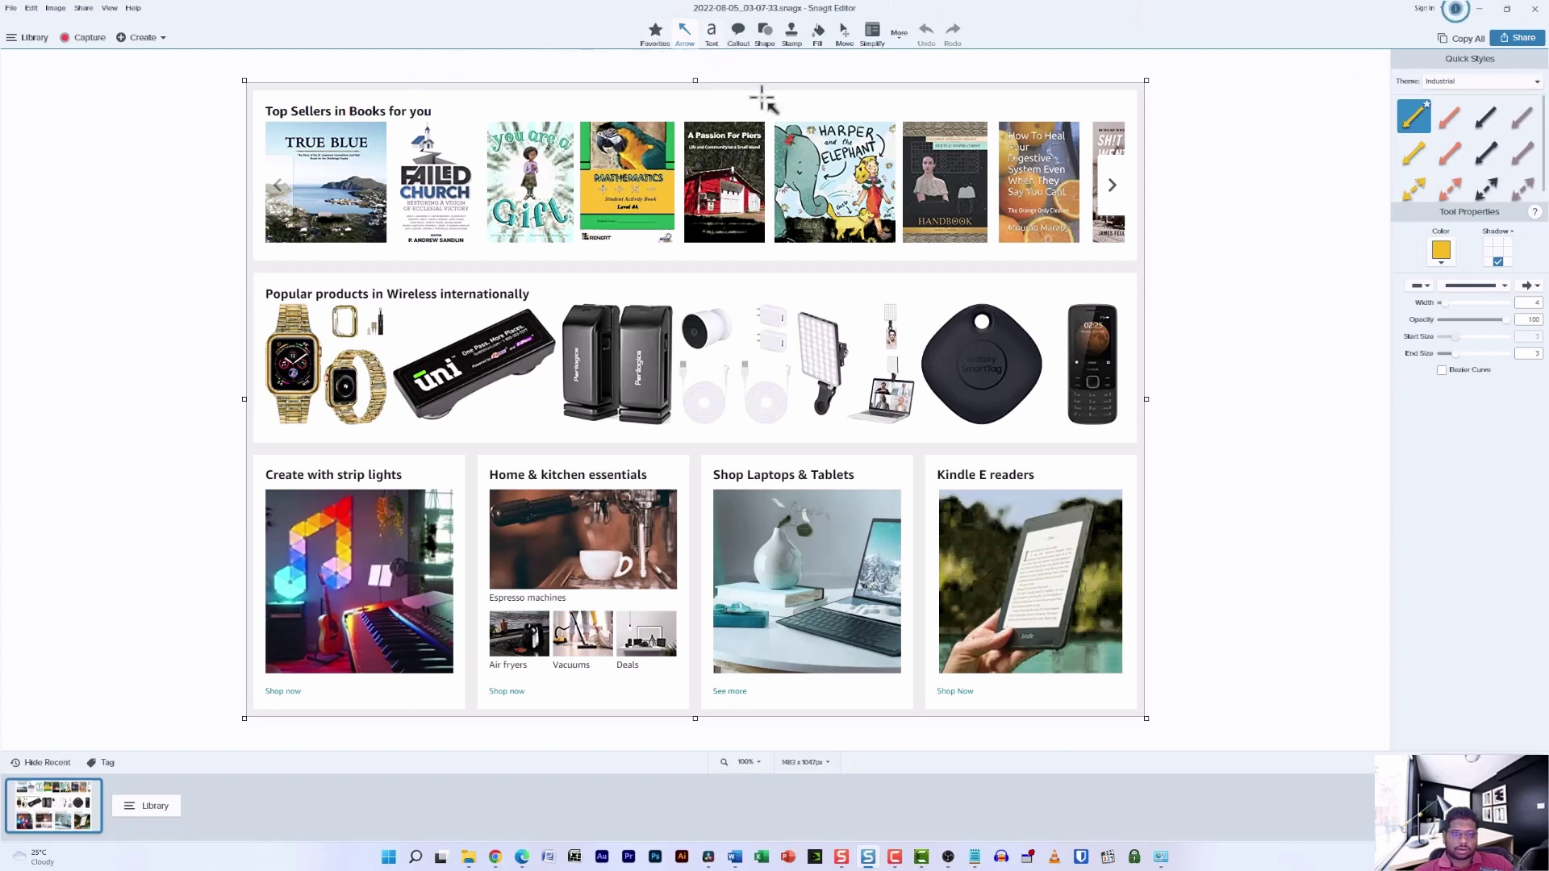
mouse_move(427, 460)
mouse_down()
mouse_move(539, 414)
mouse_move(672, 253)
mouse_move(691, 259)
mouse_up()
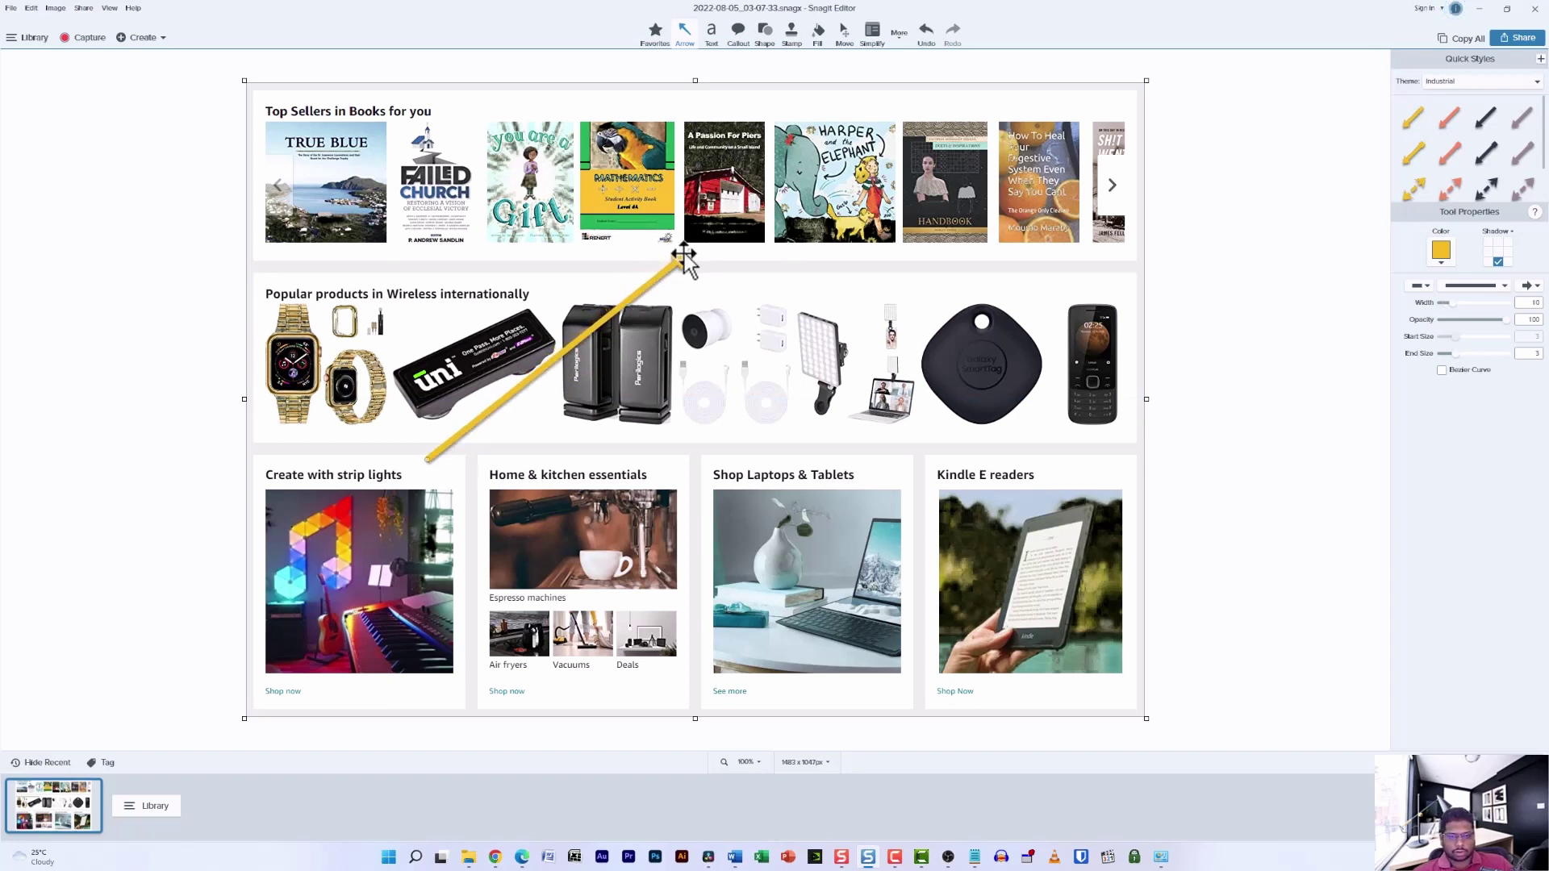
click(691, 252)
click(1498, 263)
click(1453, 261)
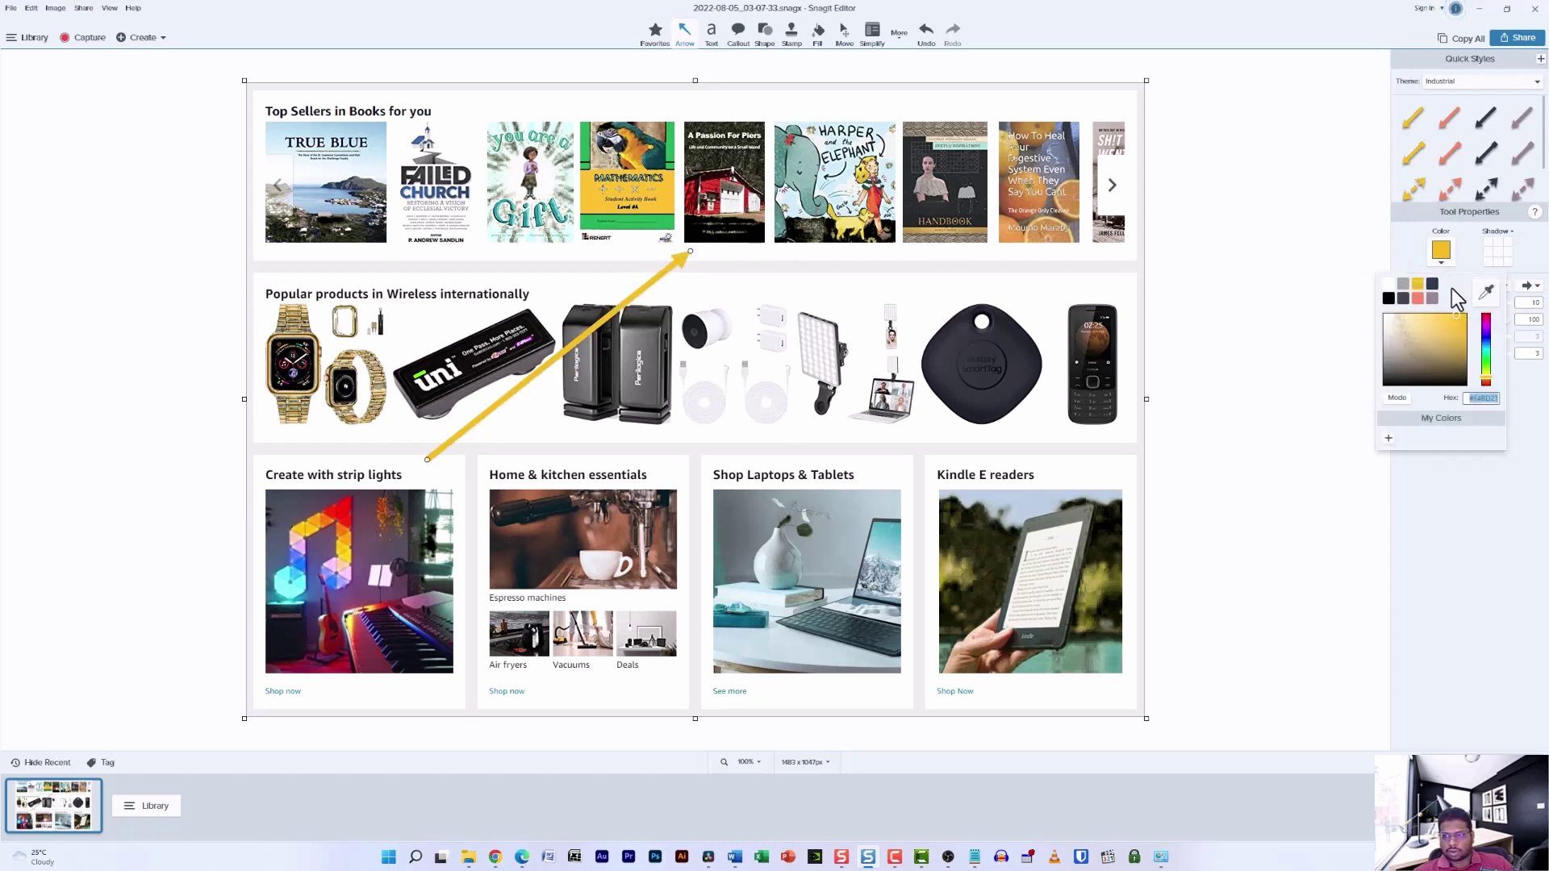
click(1486, 384)
drag(1486, 387, 1487, 393)
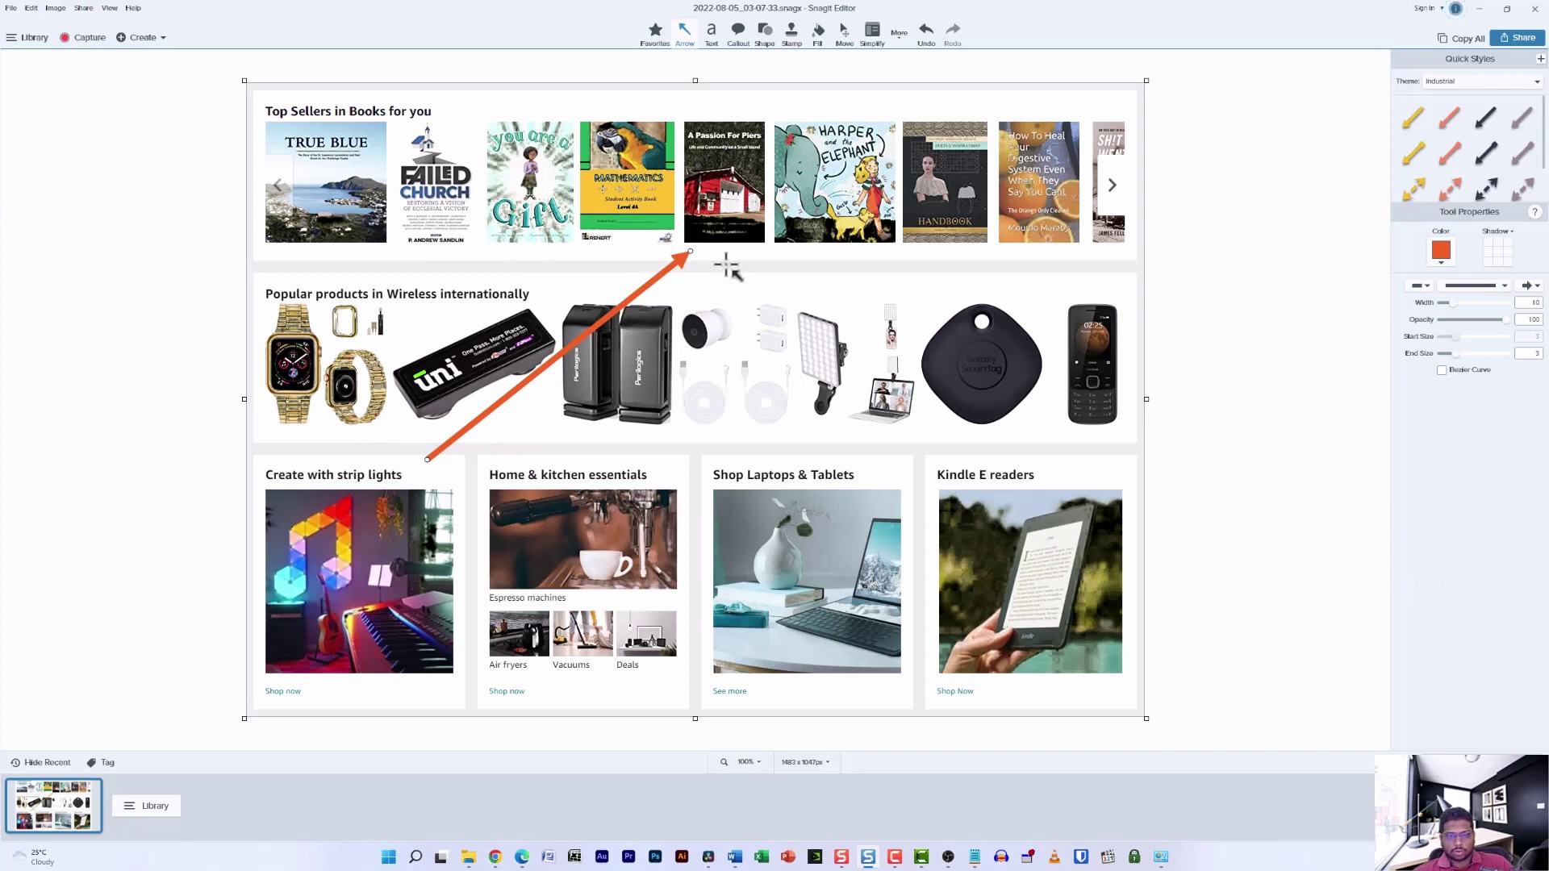
Set the arrow's width to 6 and end size to 7, with a round dot at its start.
click(650, 307)
drag(1454, 305, 1450, 303)
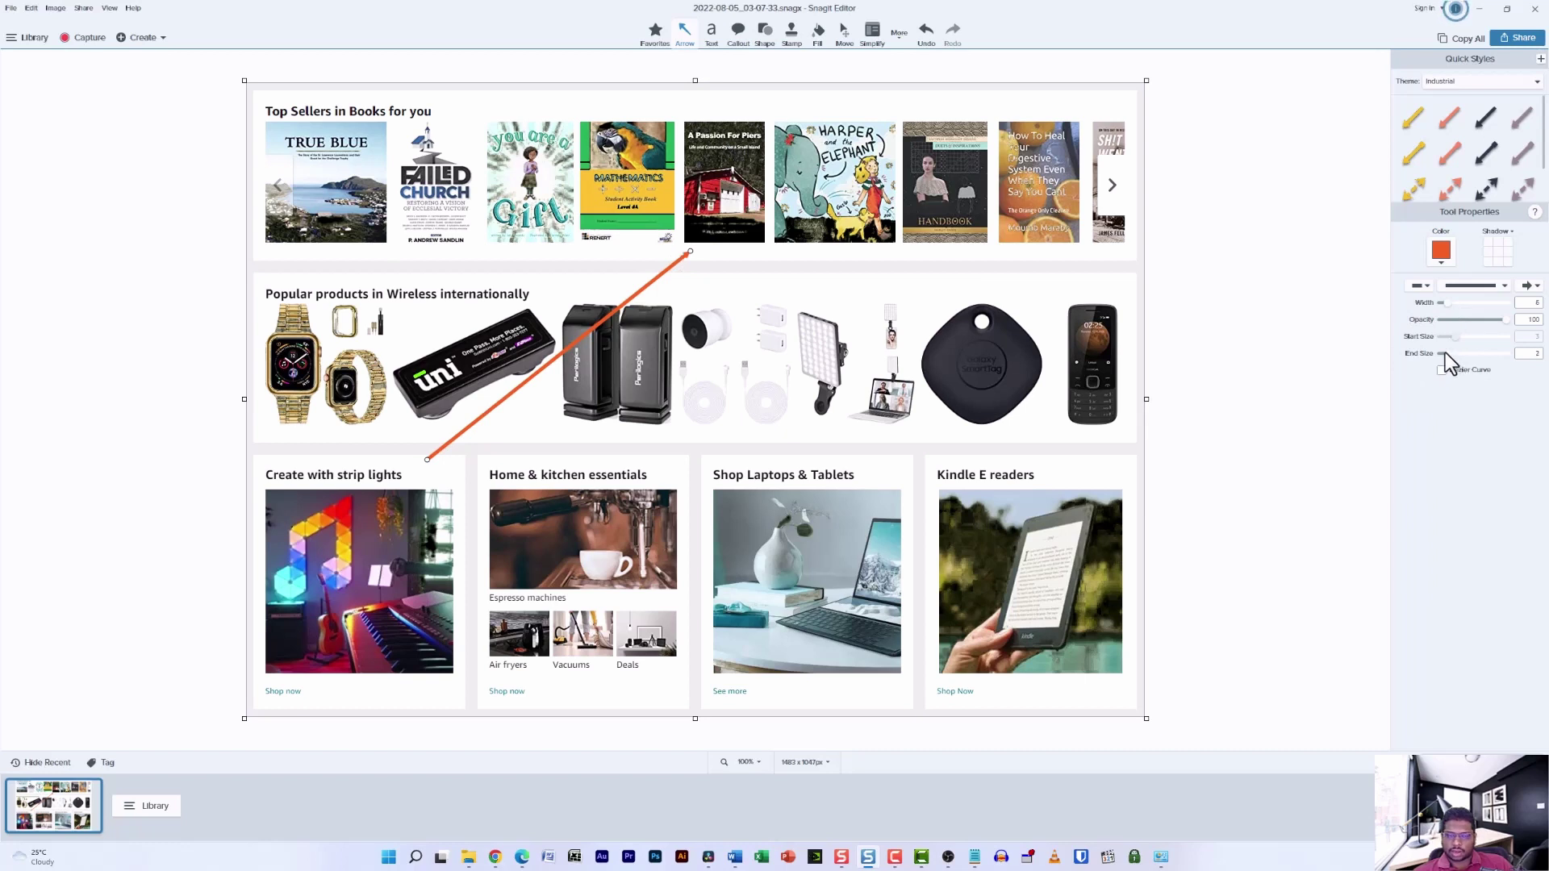
drag(1469, 352, 1489, 353)
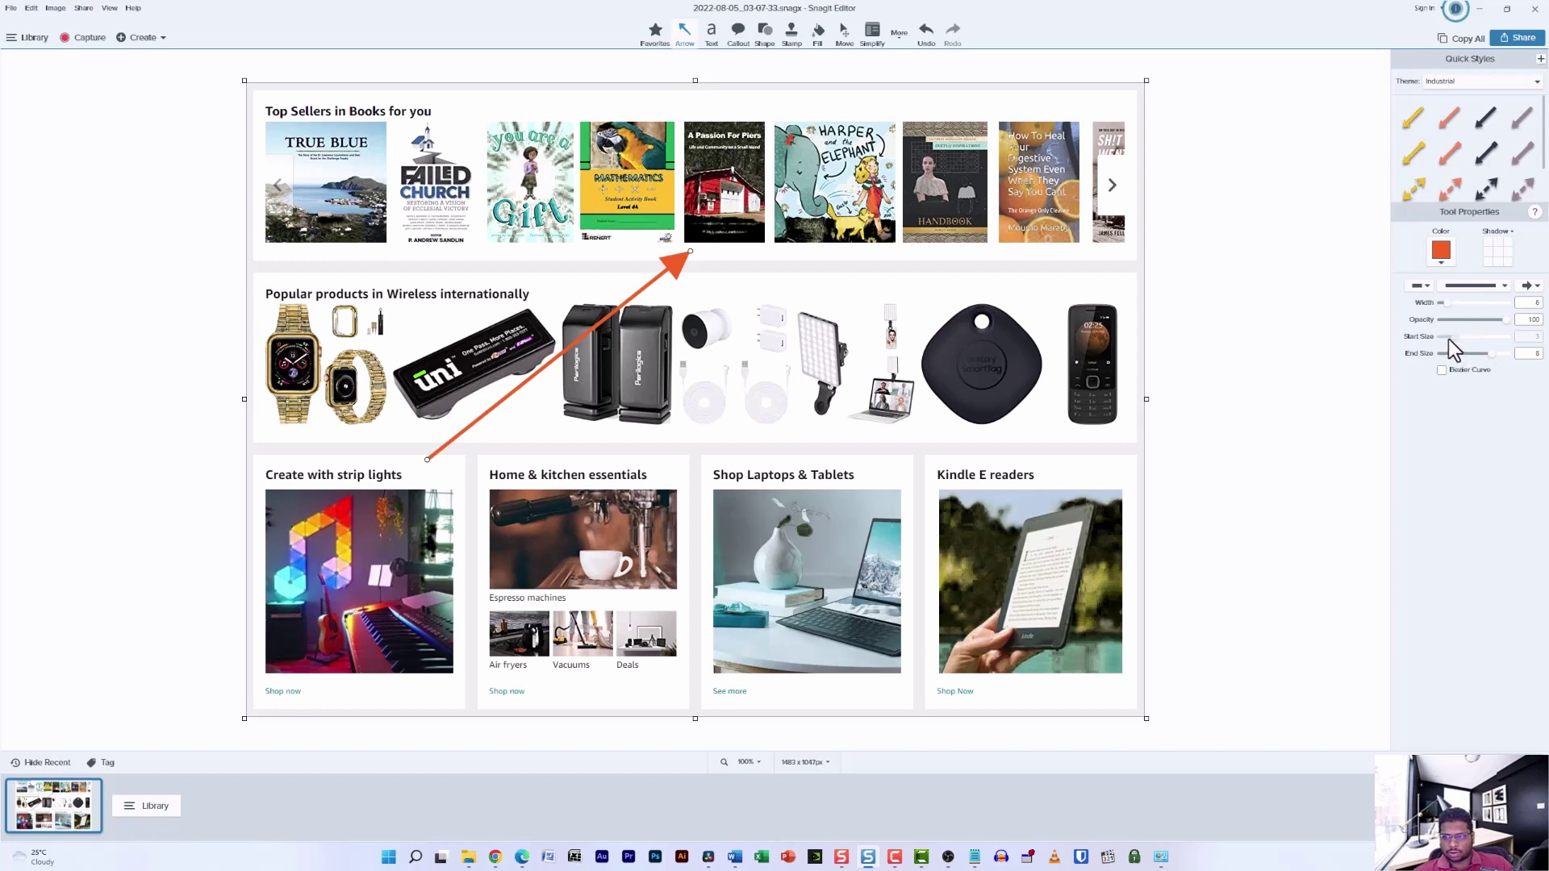
click(1421, 287)
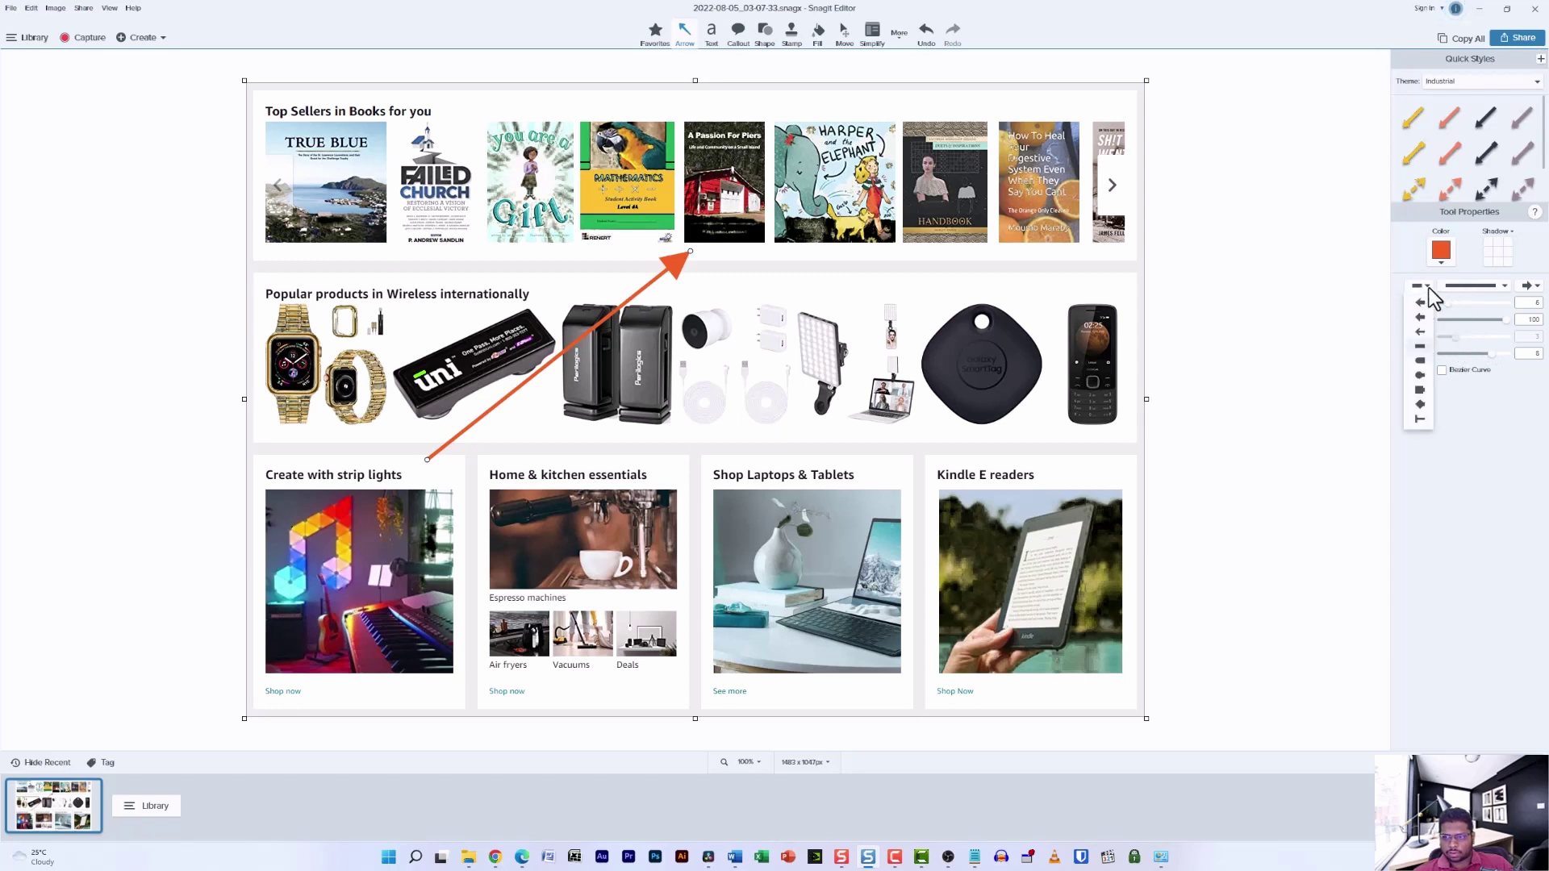
click(1421, 374)
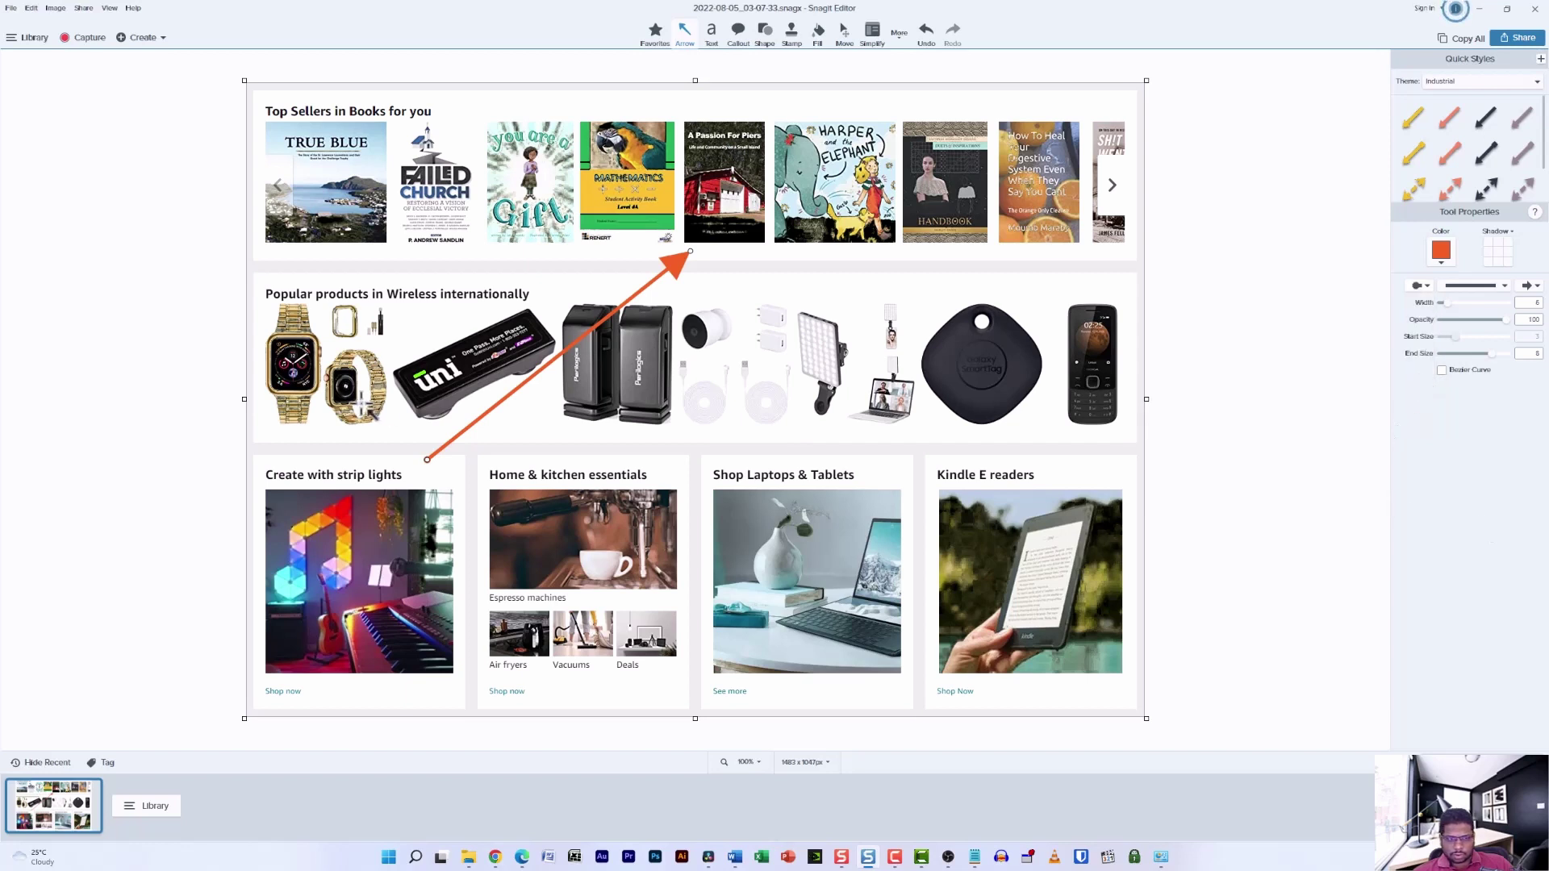
click(123, 453)
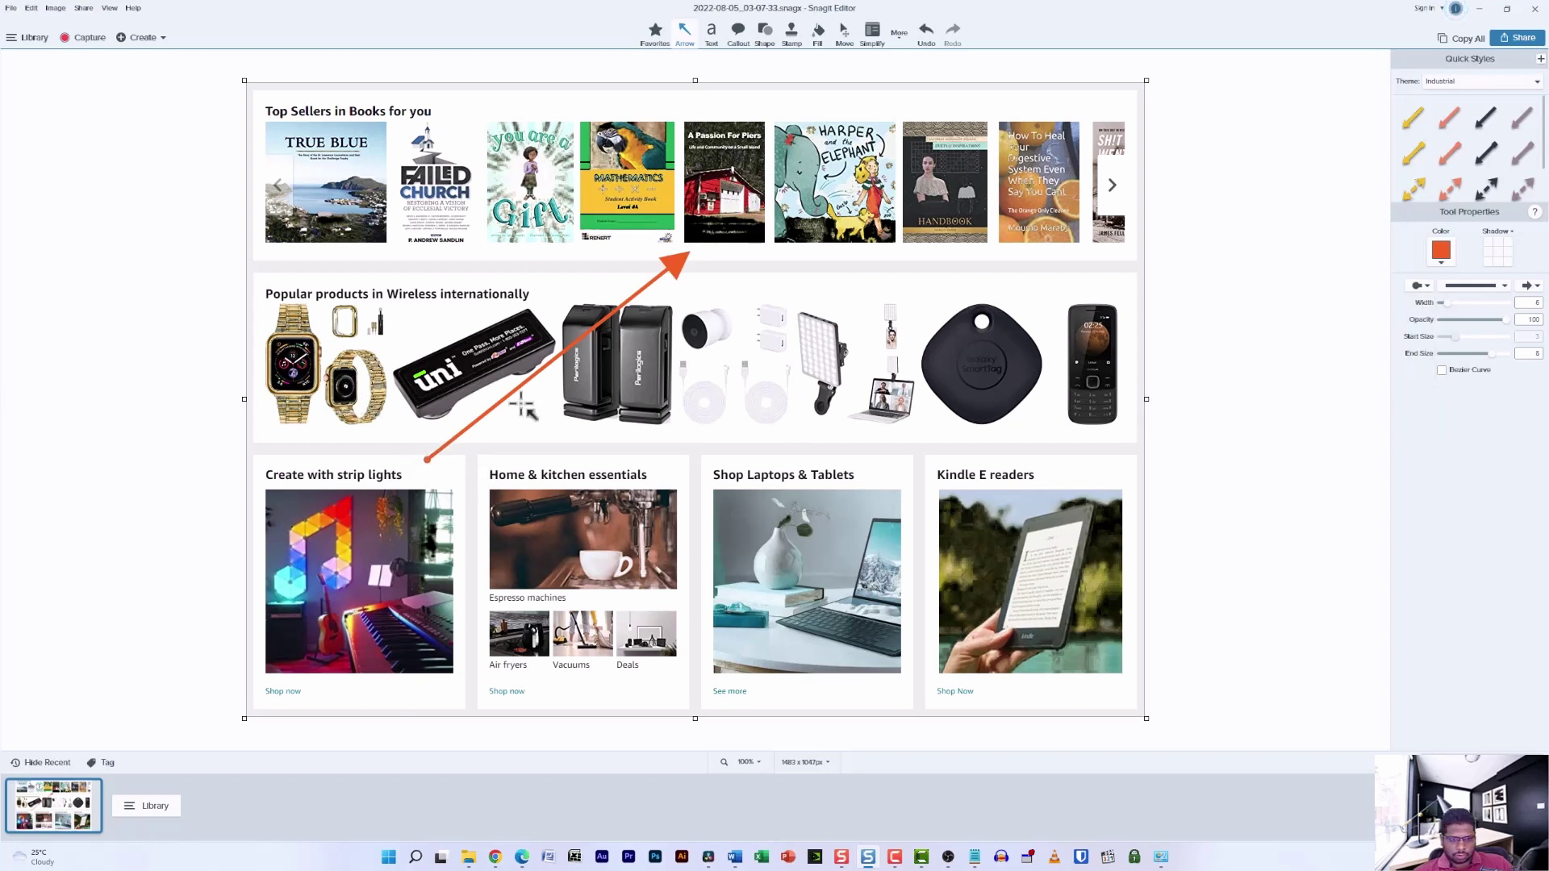
click(669, 267)
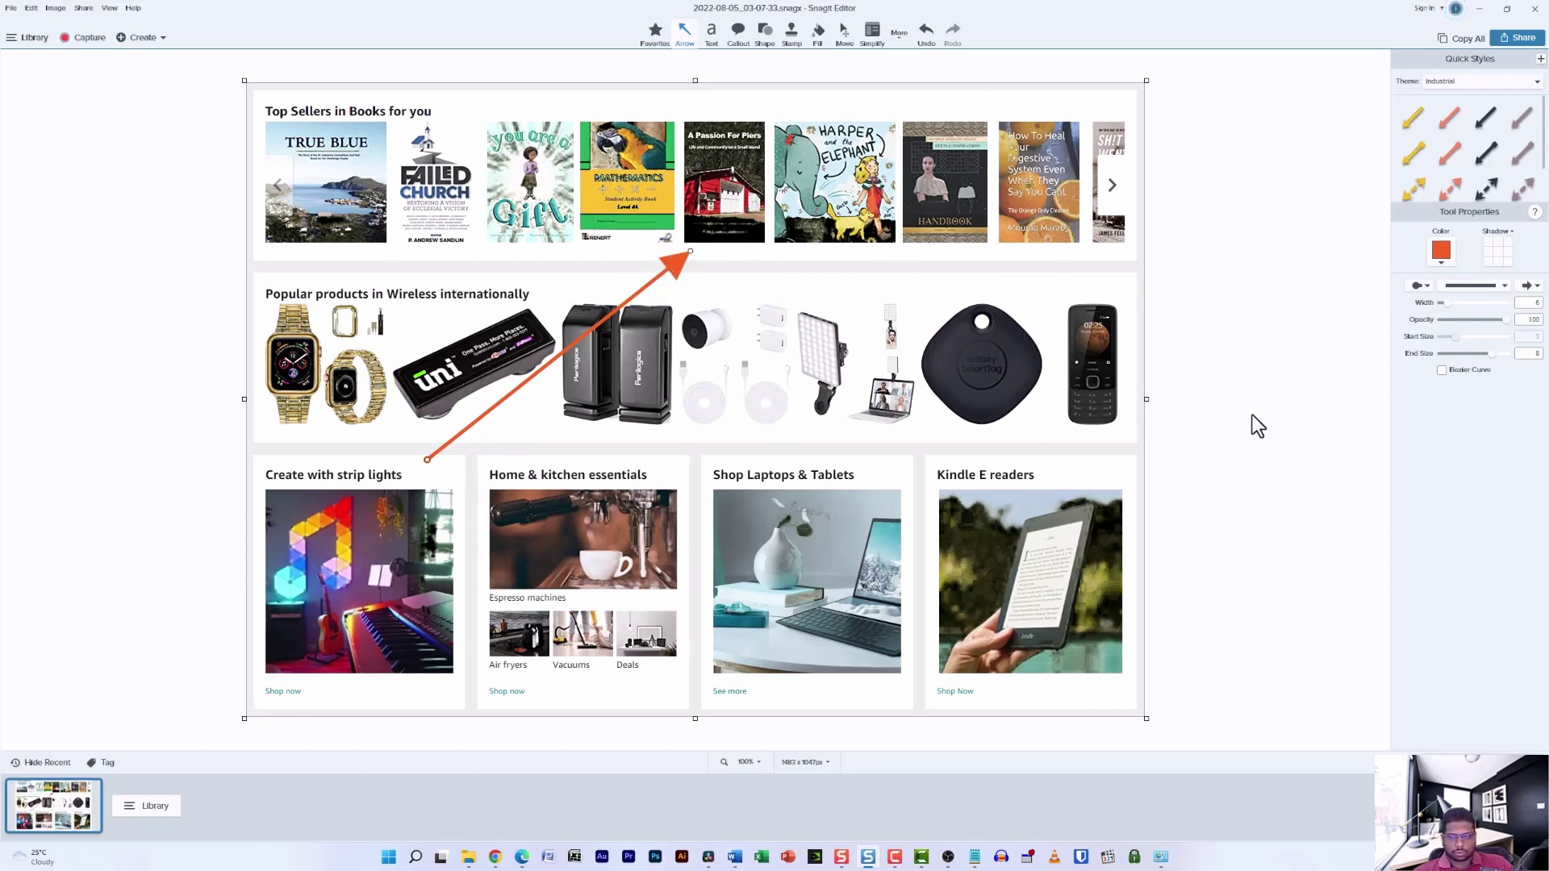
Switch the Quick Styles theme to Basic so the arrow becomes red, width 10, with a shadow.
scroll(1498, 147, down, 1)
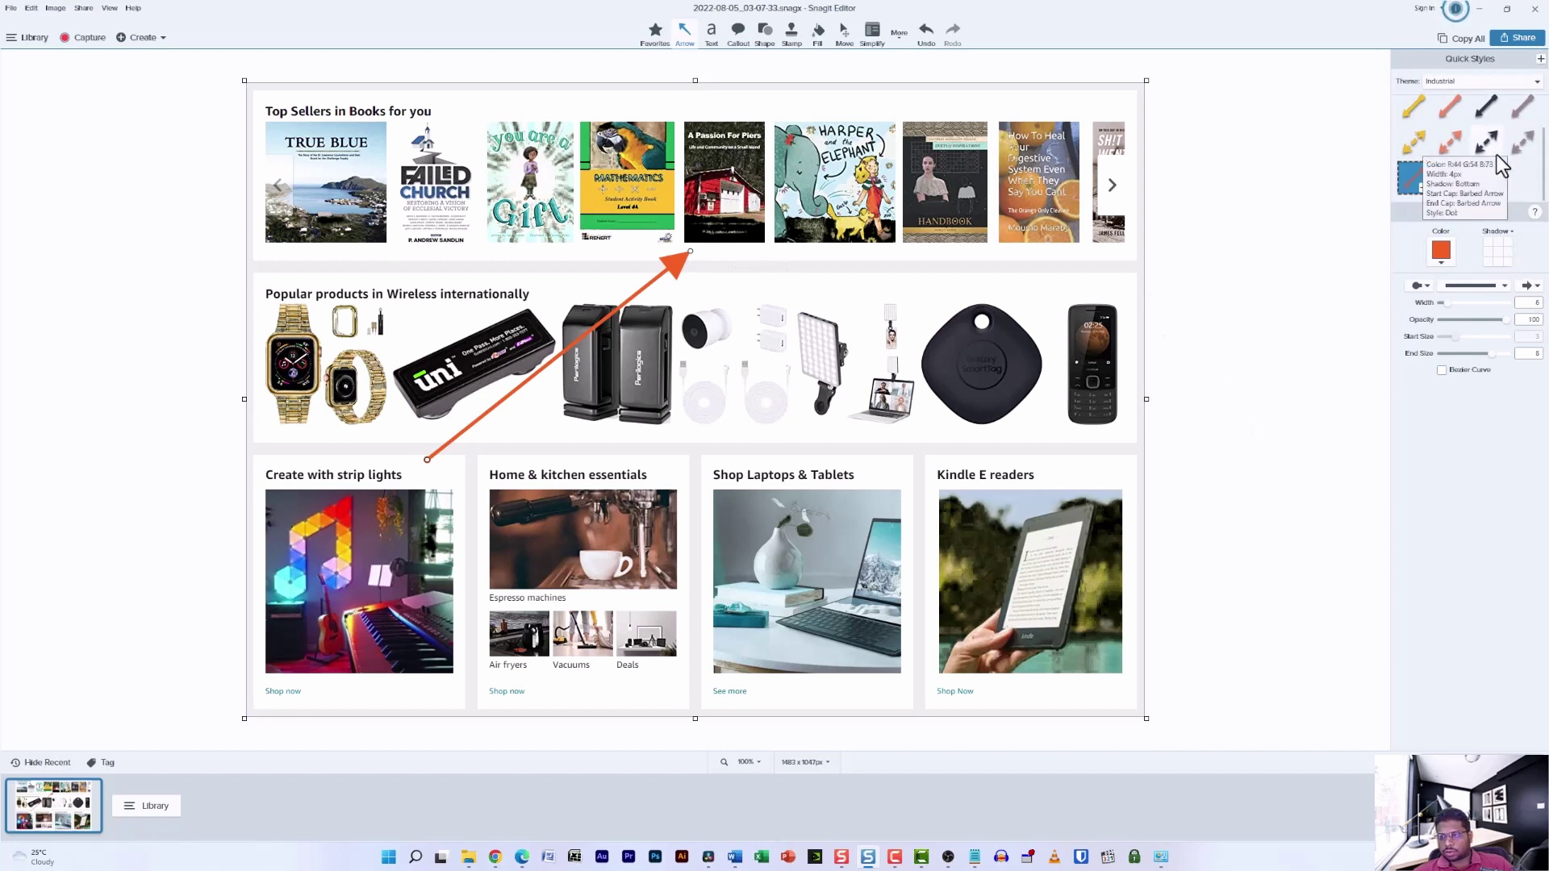
scroll(1488, 195, up, 1)
click(1512, 82)
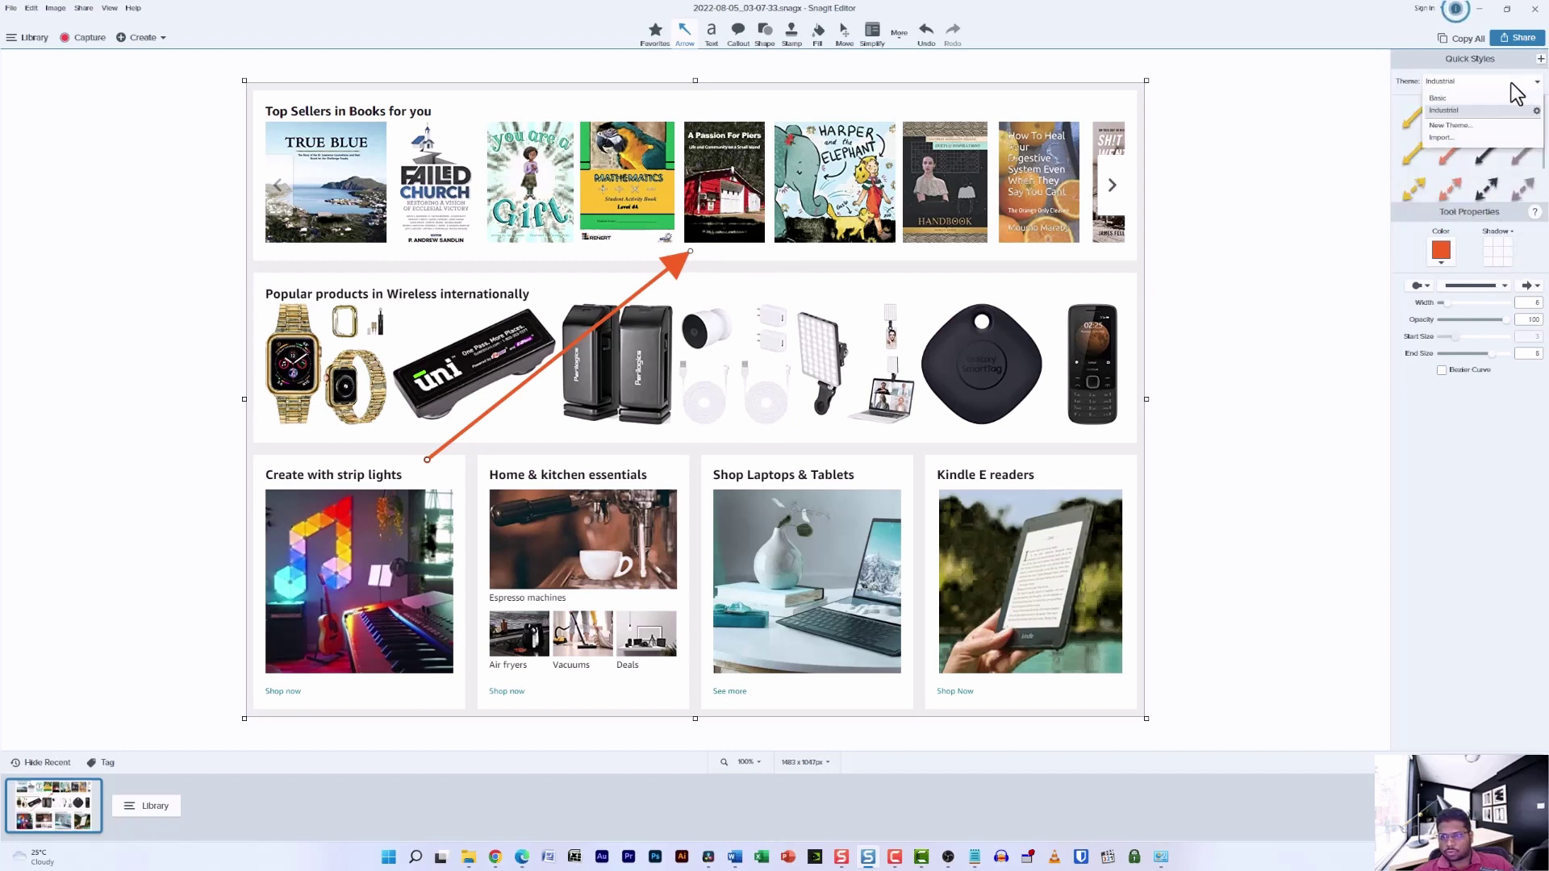
click(1469, 99)
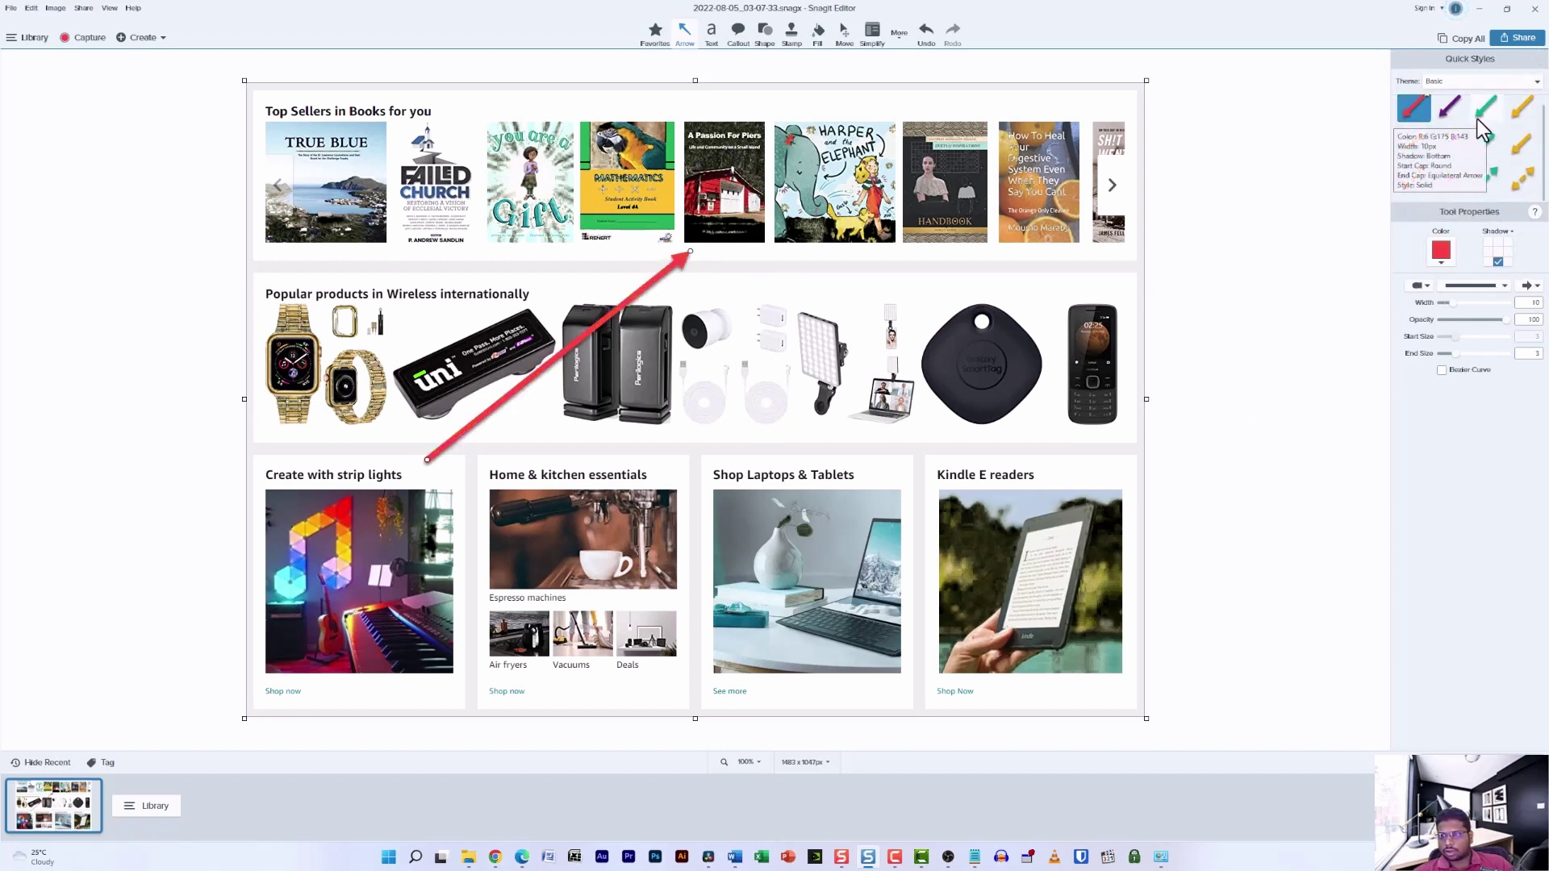
scroll(1530, 107, up, 1)
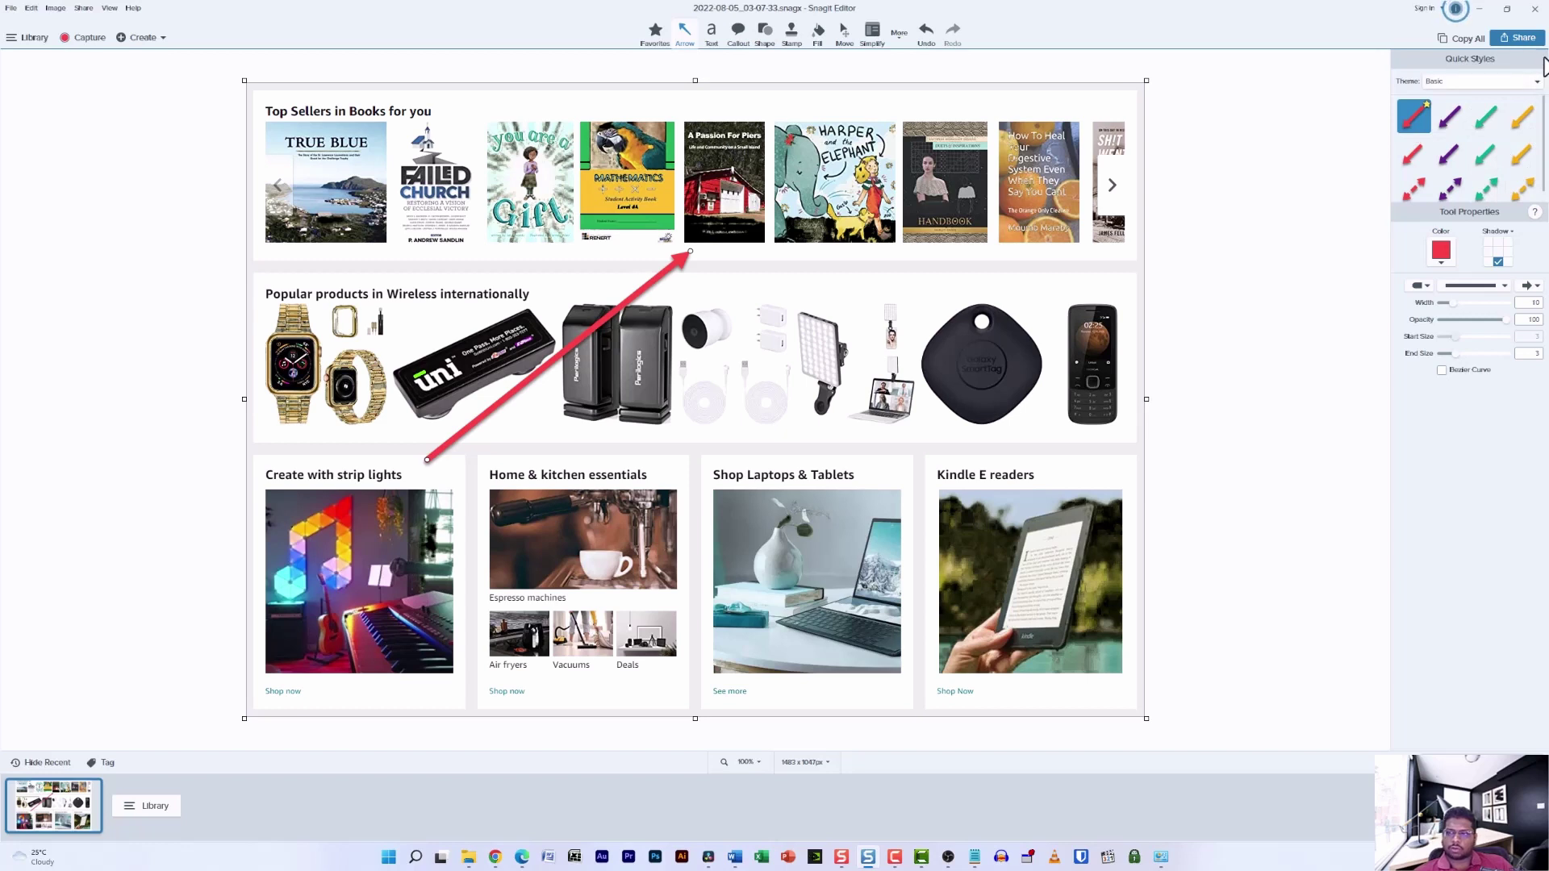
scroll(1507, 150, down, 1)
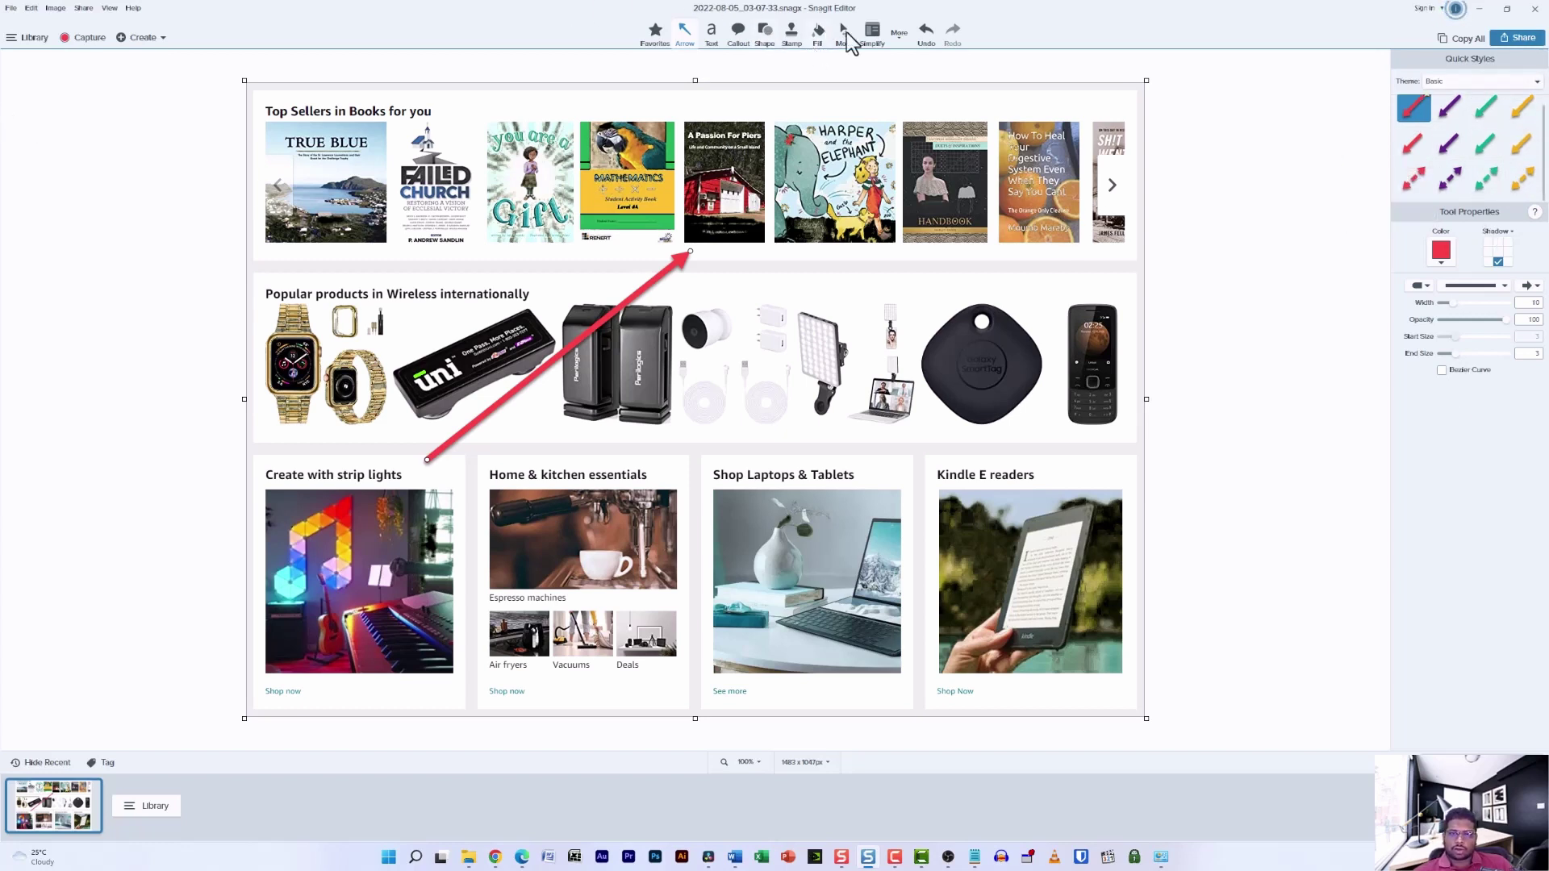
Add the Blur tool from the More tools list and activate it.
click(909, 25)
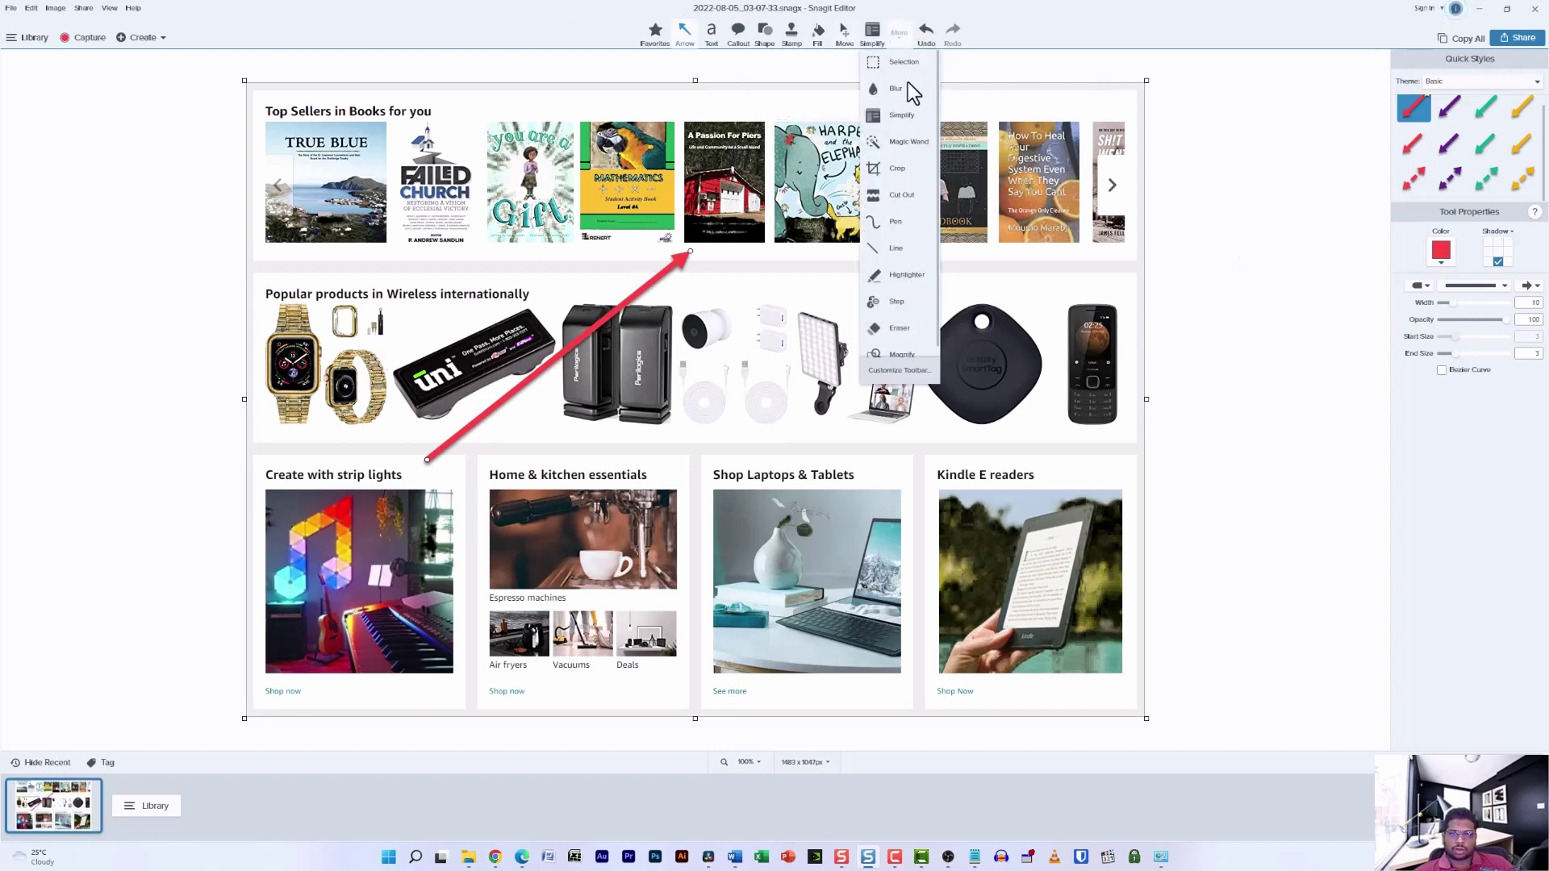
click(900, 32)
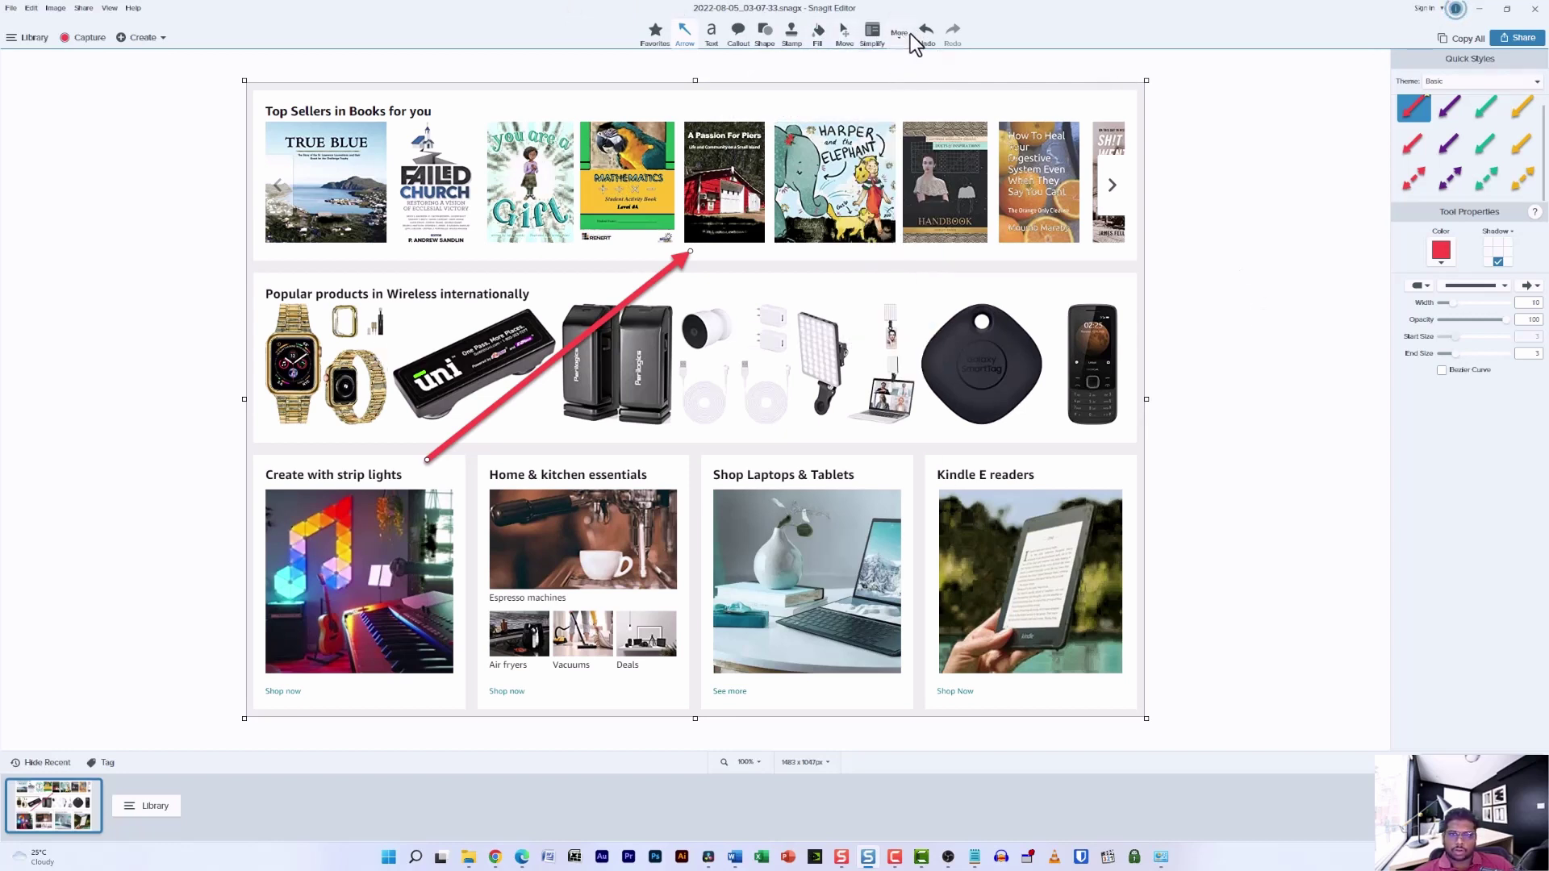
click(909, 33)
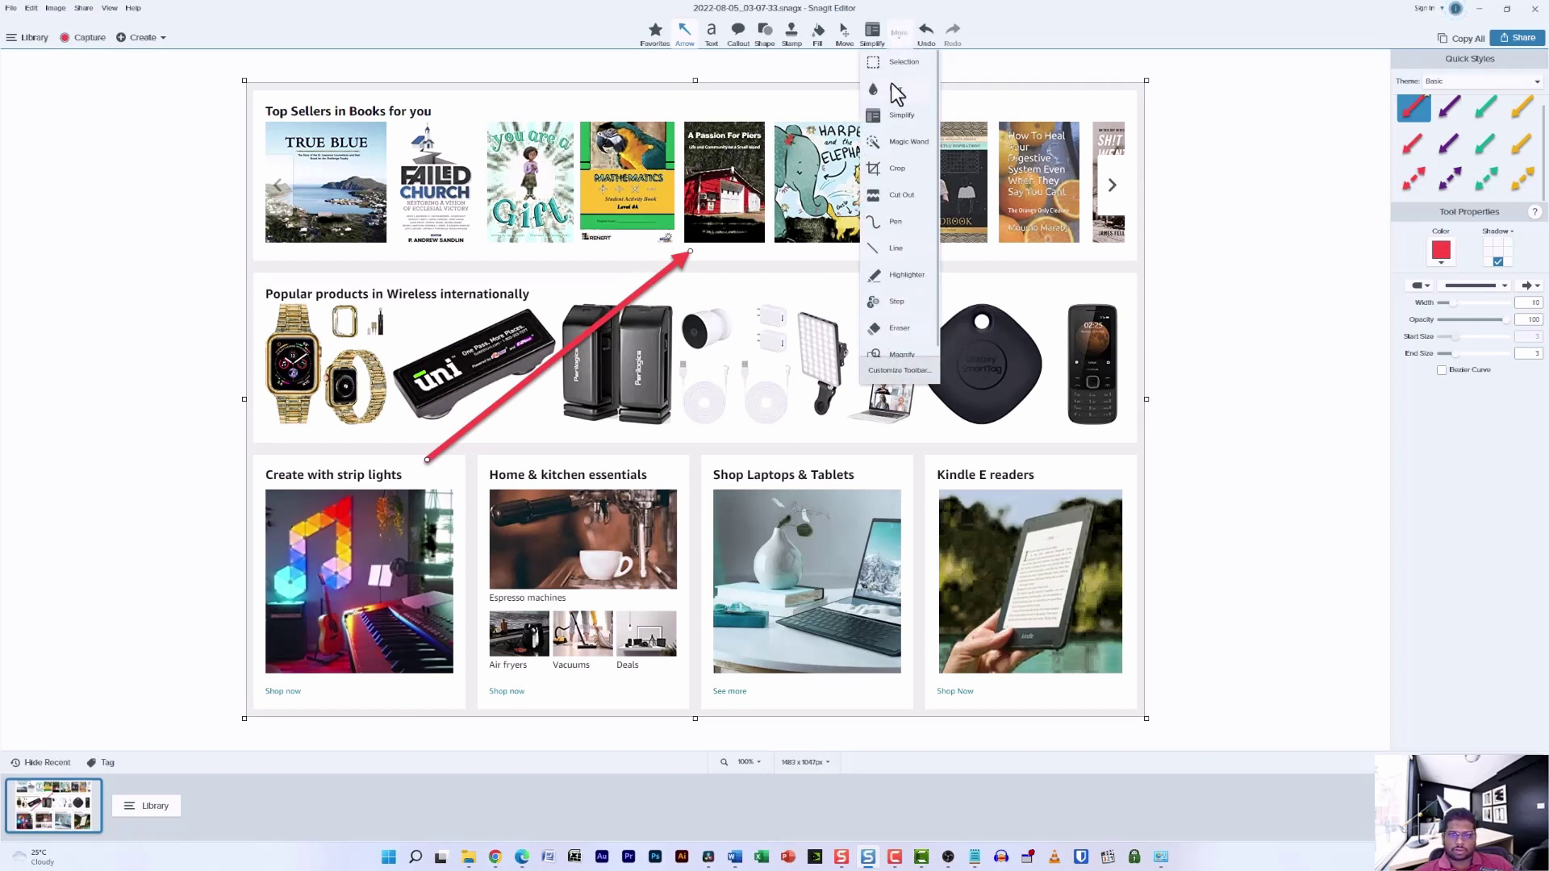
click(923, 92)
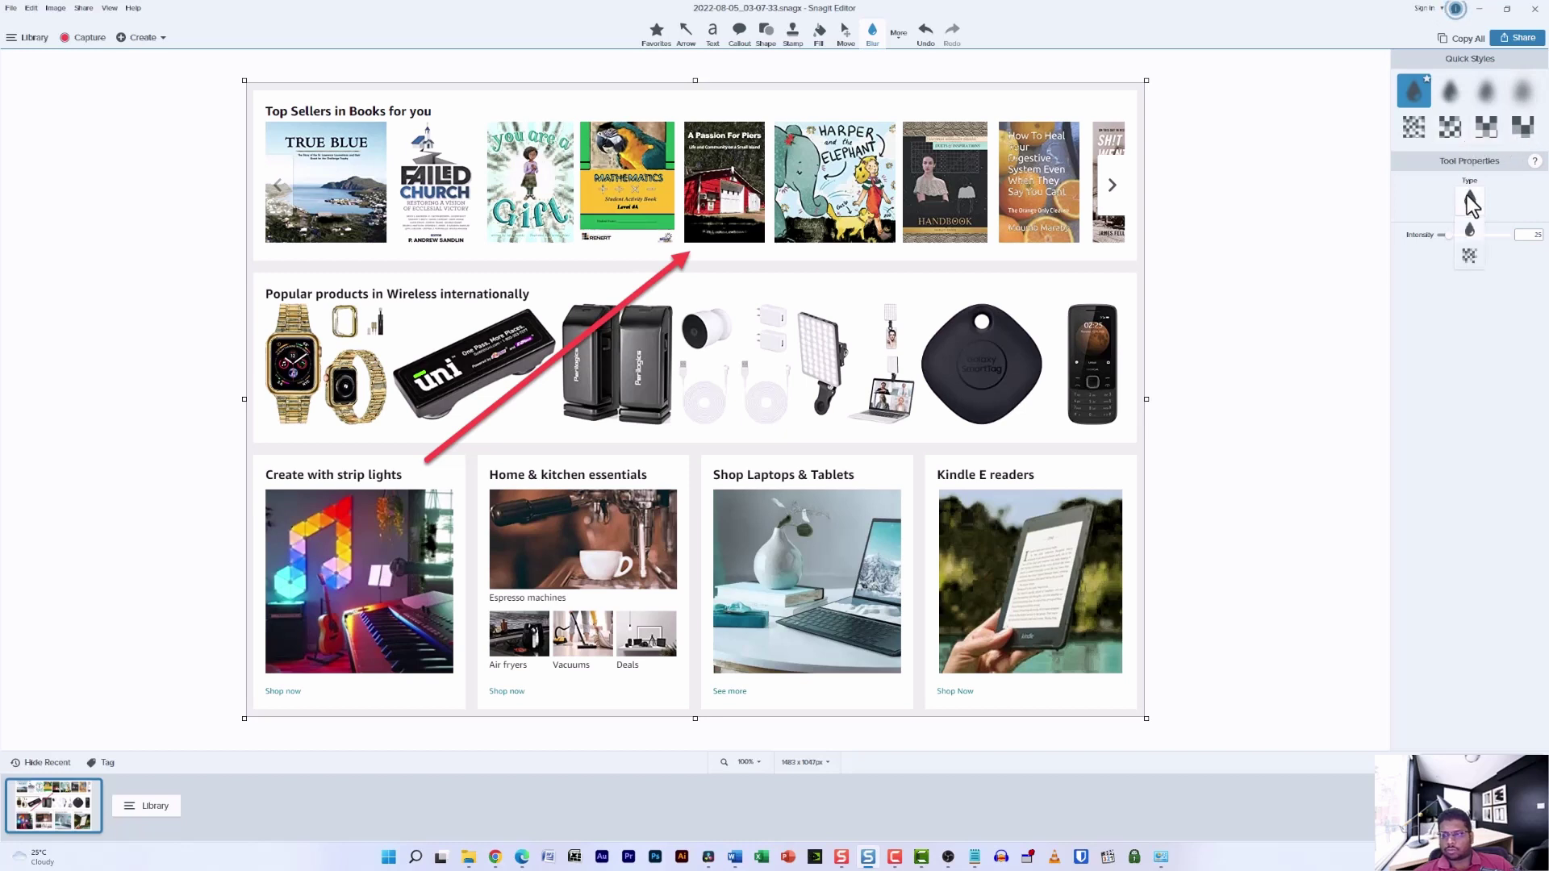
Blur the black SmartTag product in the Wireless row and nudge the patch slightly left.
click(1470, 199)
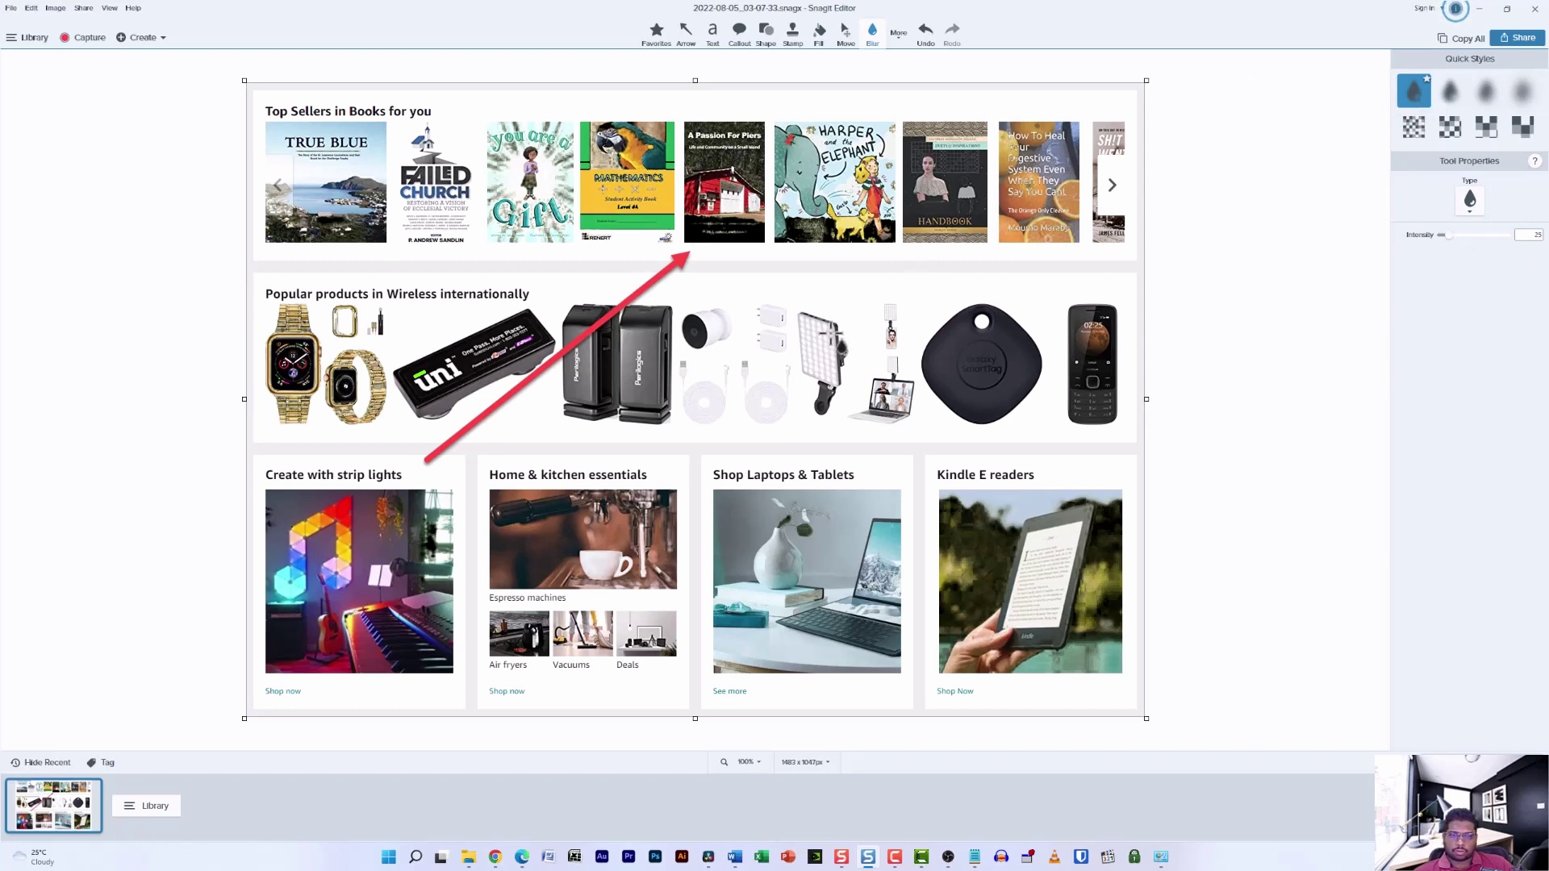
drag(929, 293, 1049, 425)
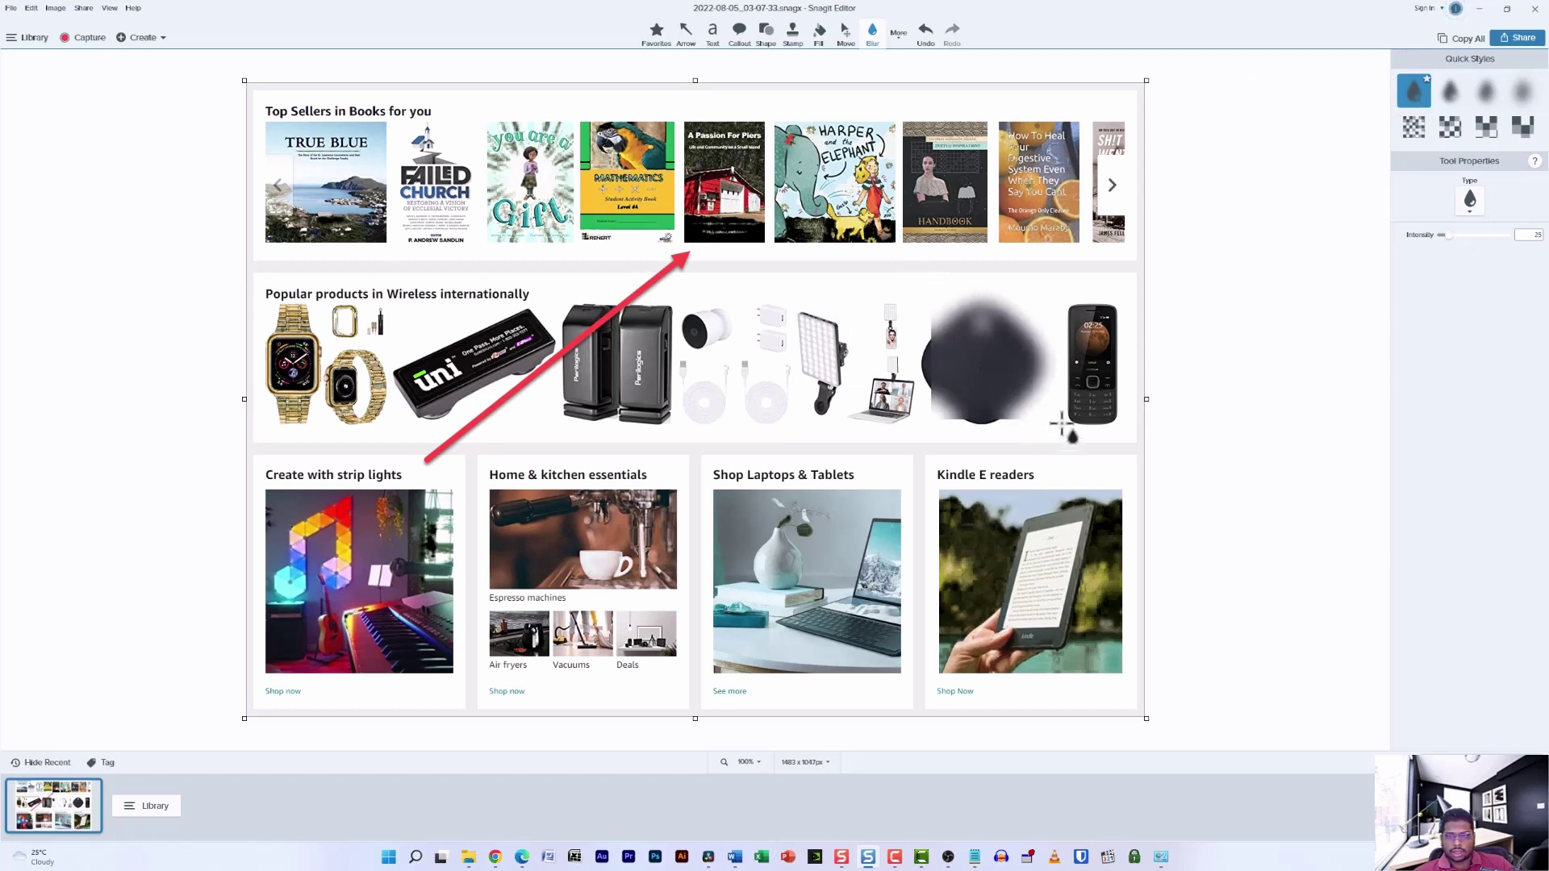
drag(1023, 367, 1007, 365)
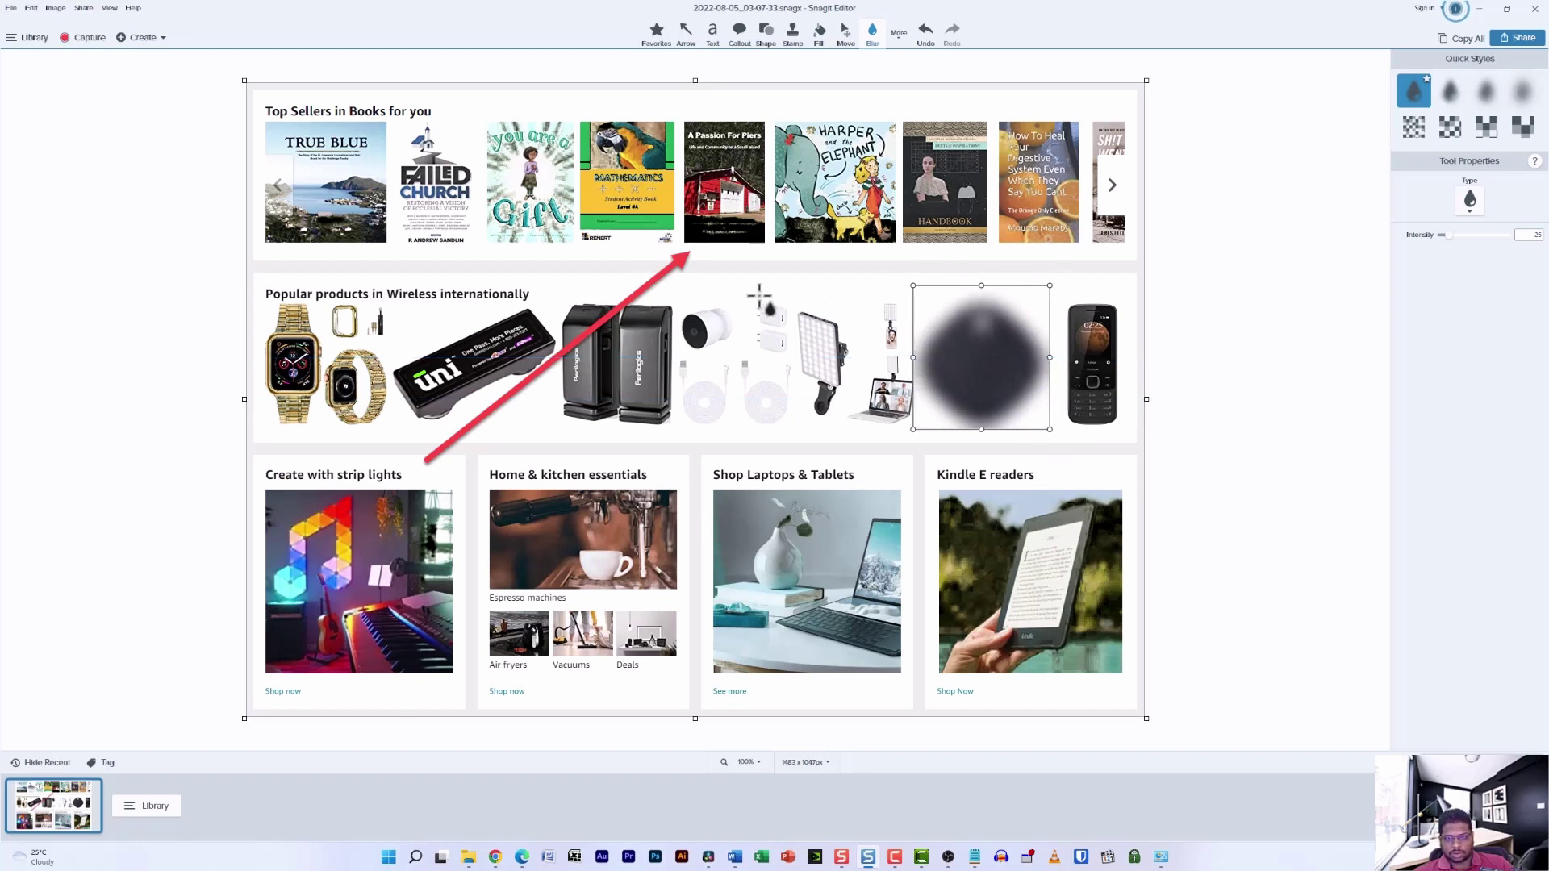
click(760, 297)
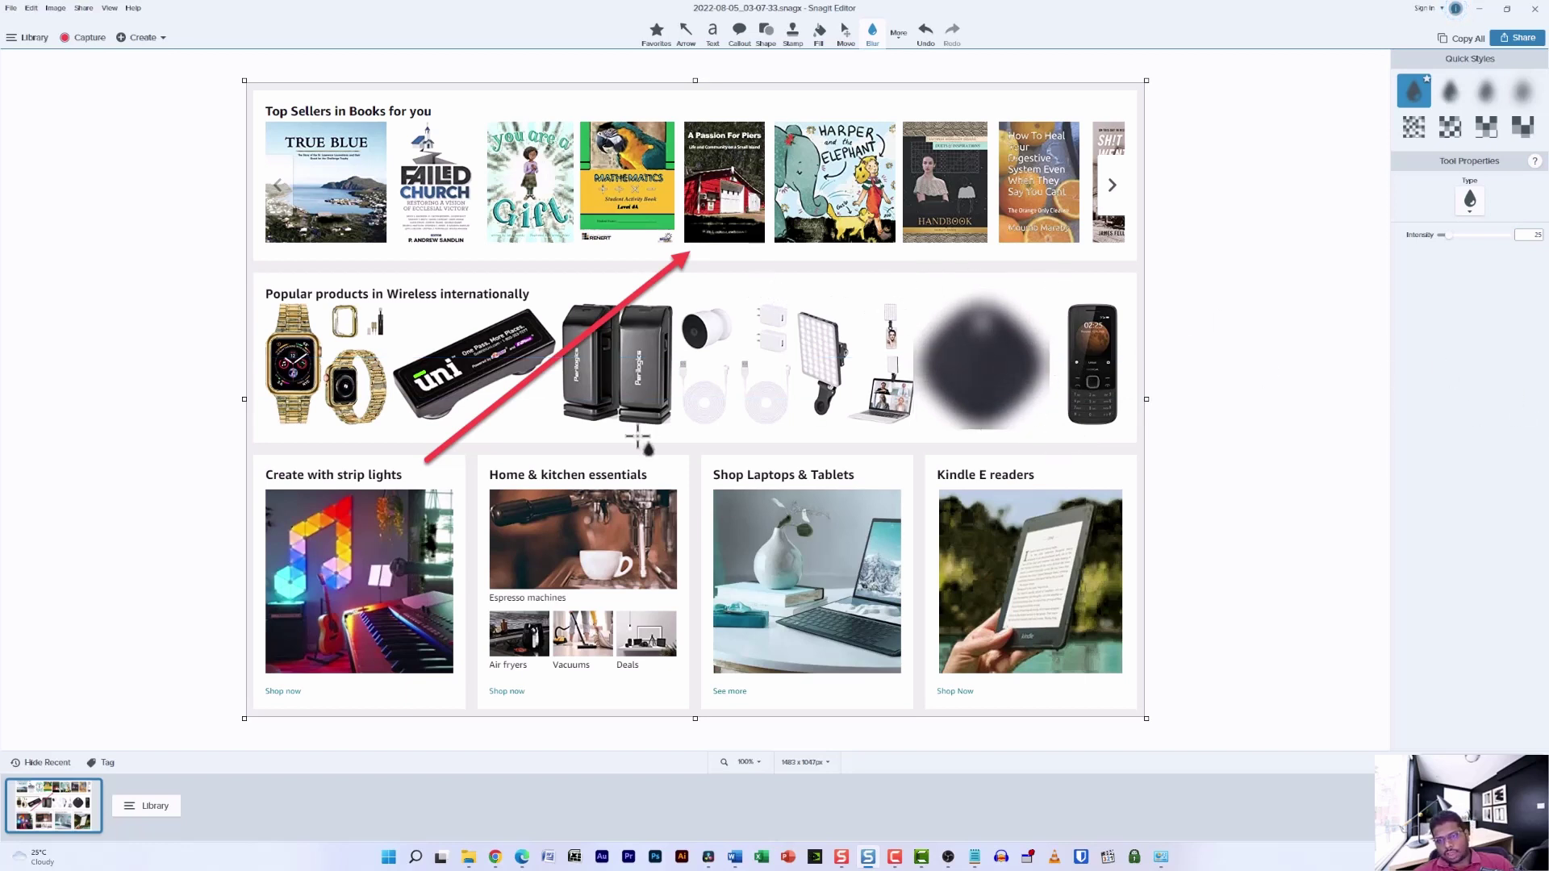
click(961, 341)
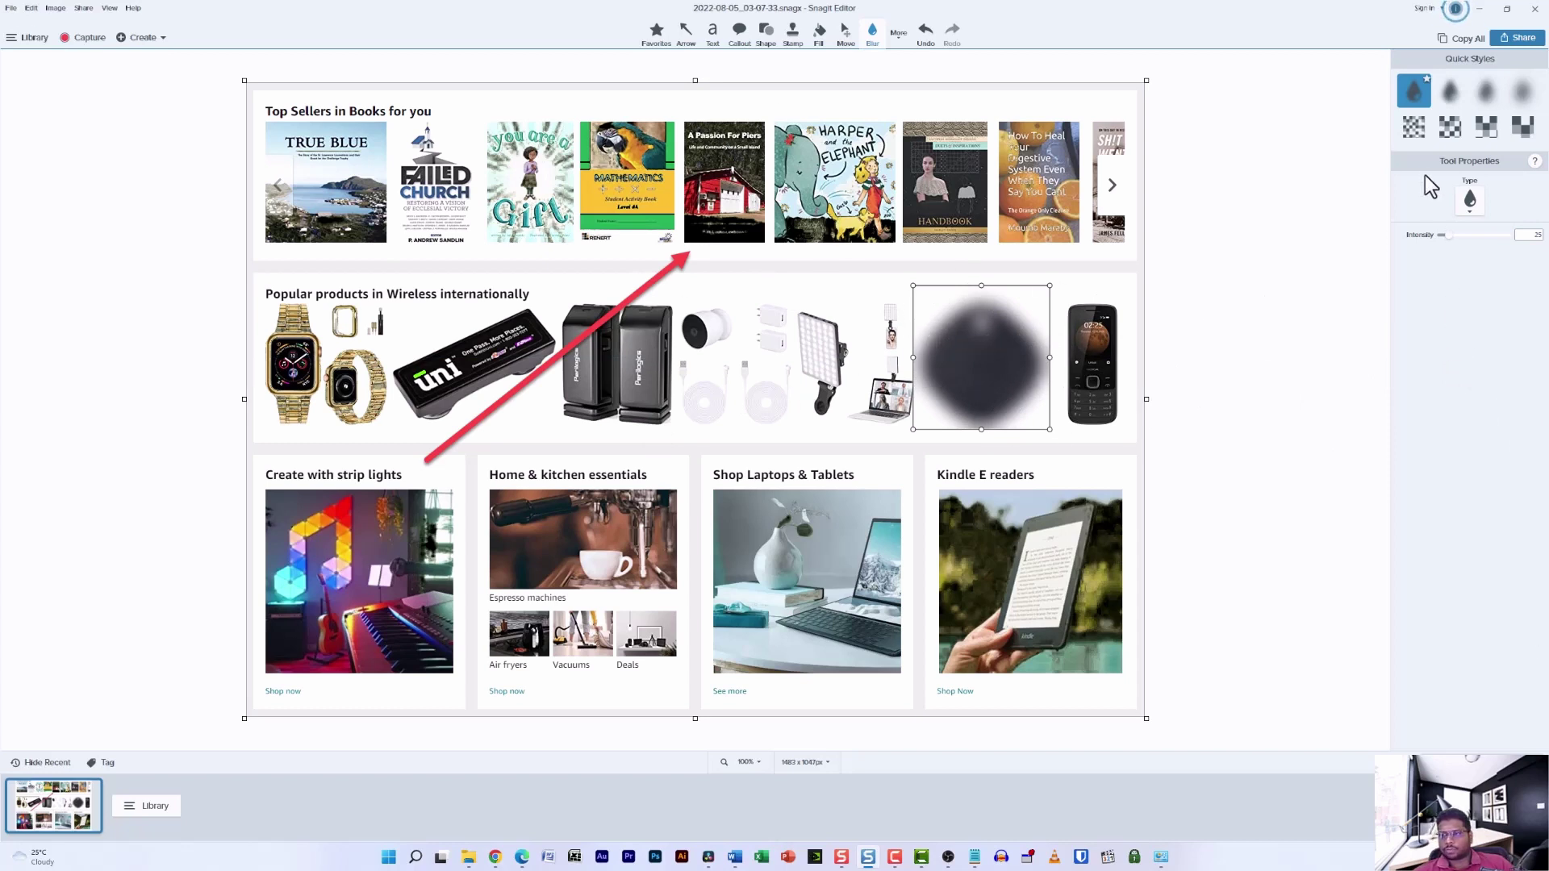
Try Pixelate on the tracker-tag patch, then switch its type back to Blur.
click(1469, 202)
click(1469, 256)
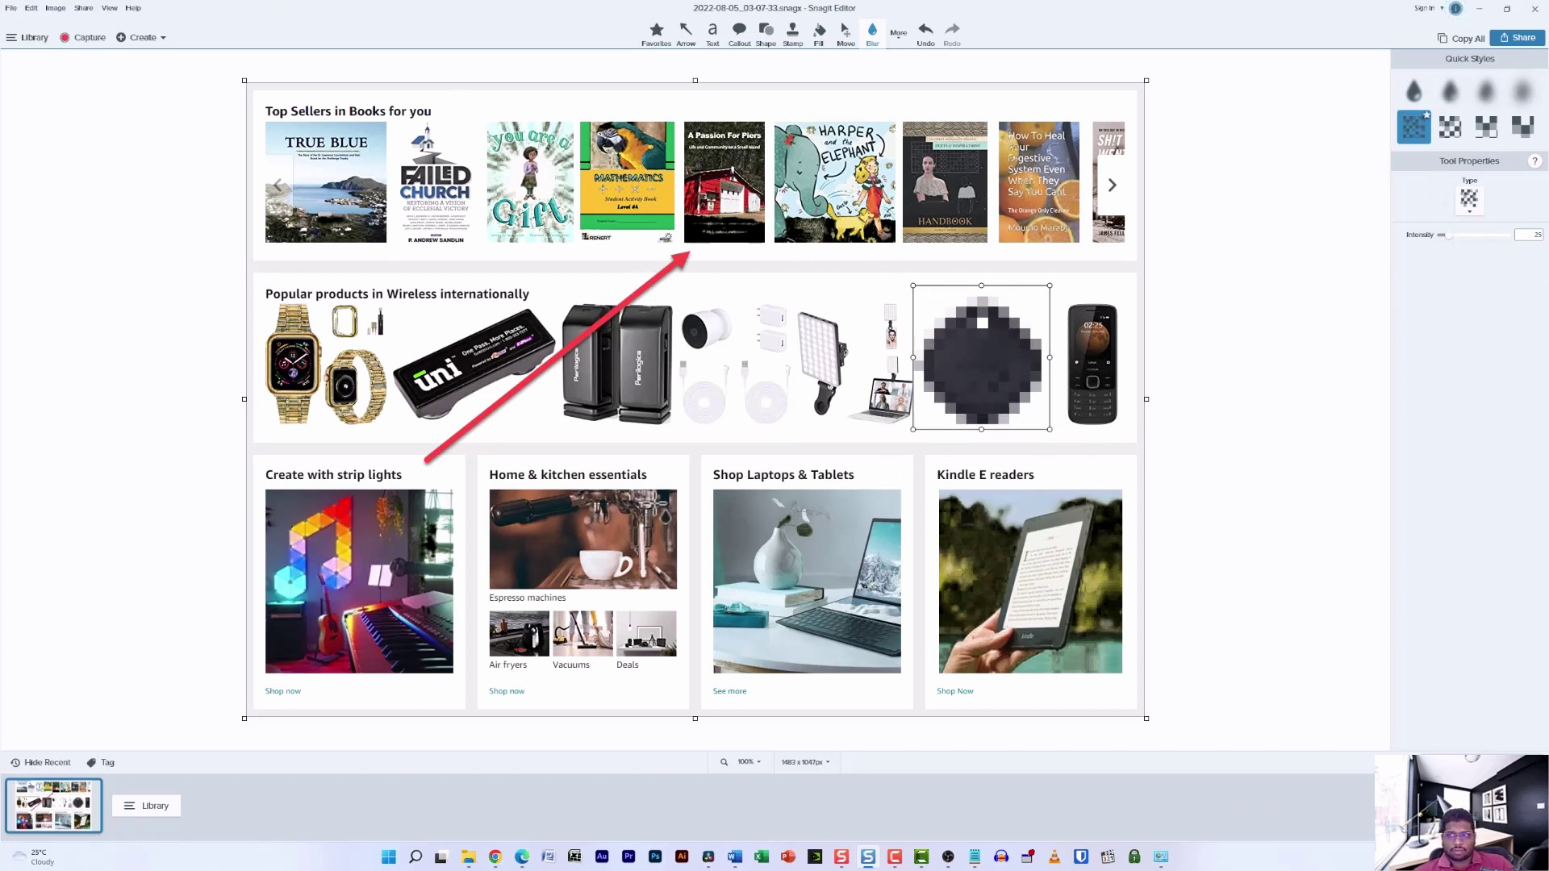
click(1471, 200)
click(1480, 233)
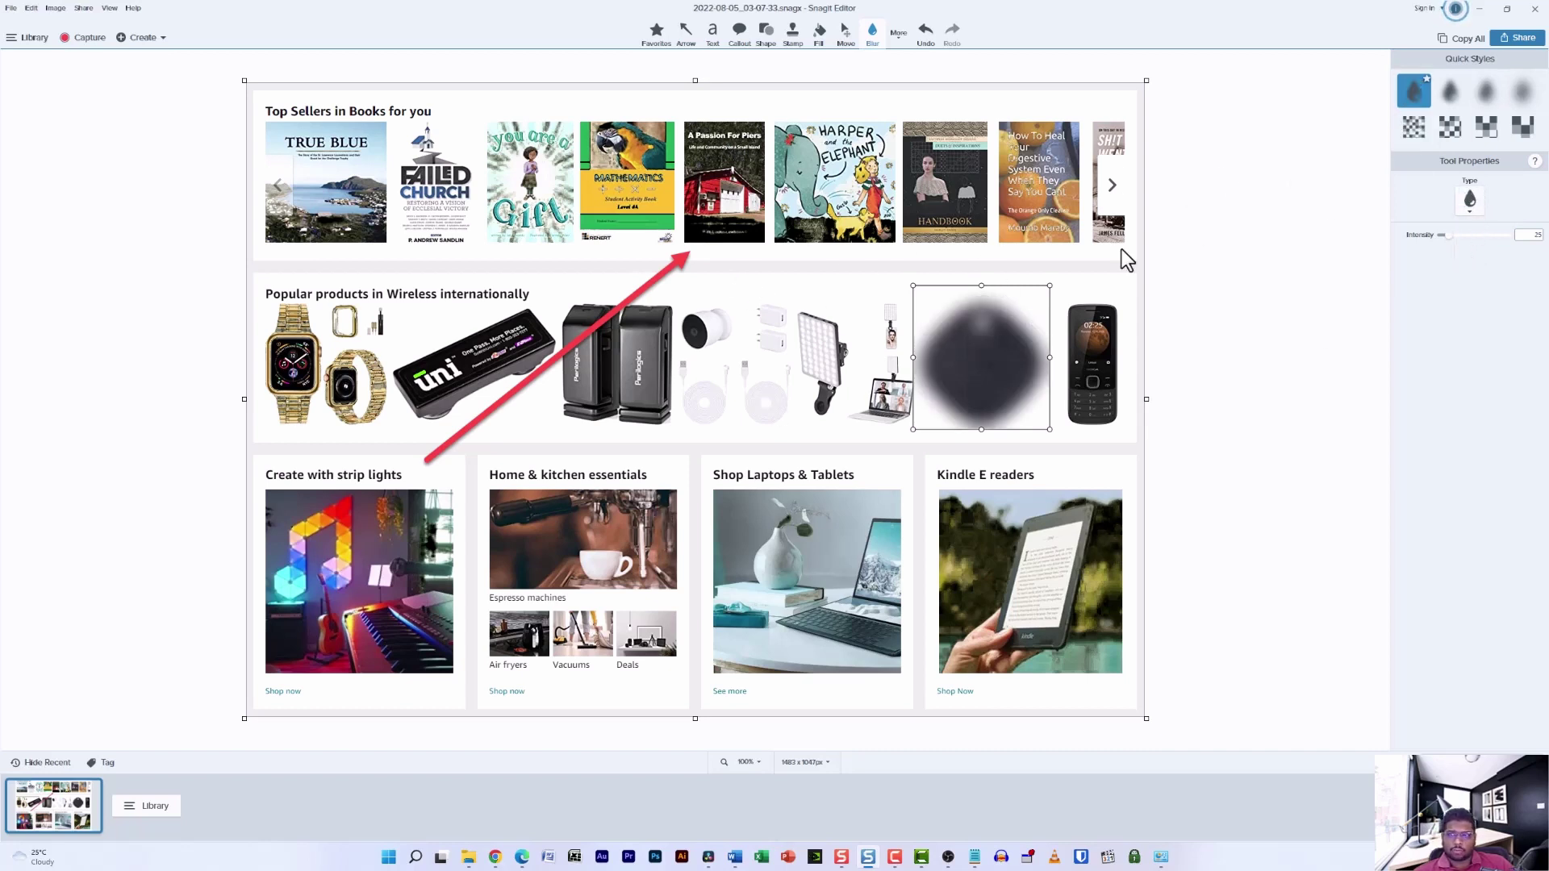
Apply a stronger blur Quick Style and adjust the blur Intensity slider.
click(1493, 93)
click(1522, 91)
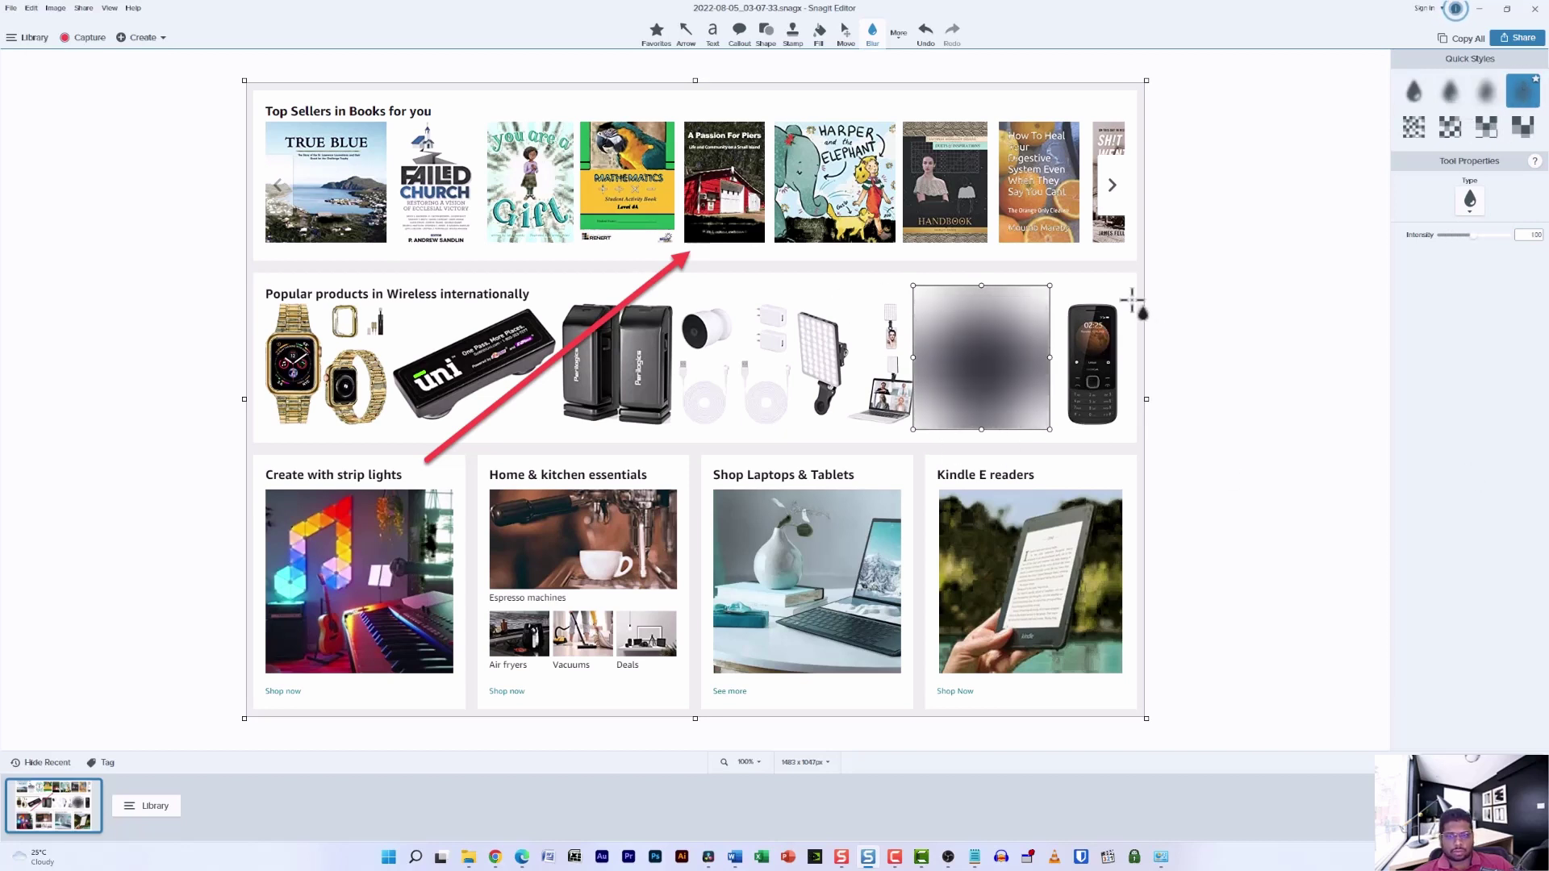
click(613, 355)
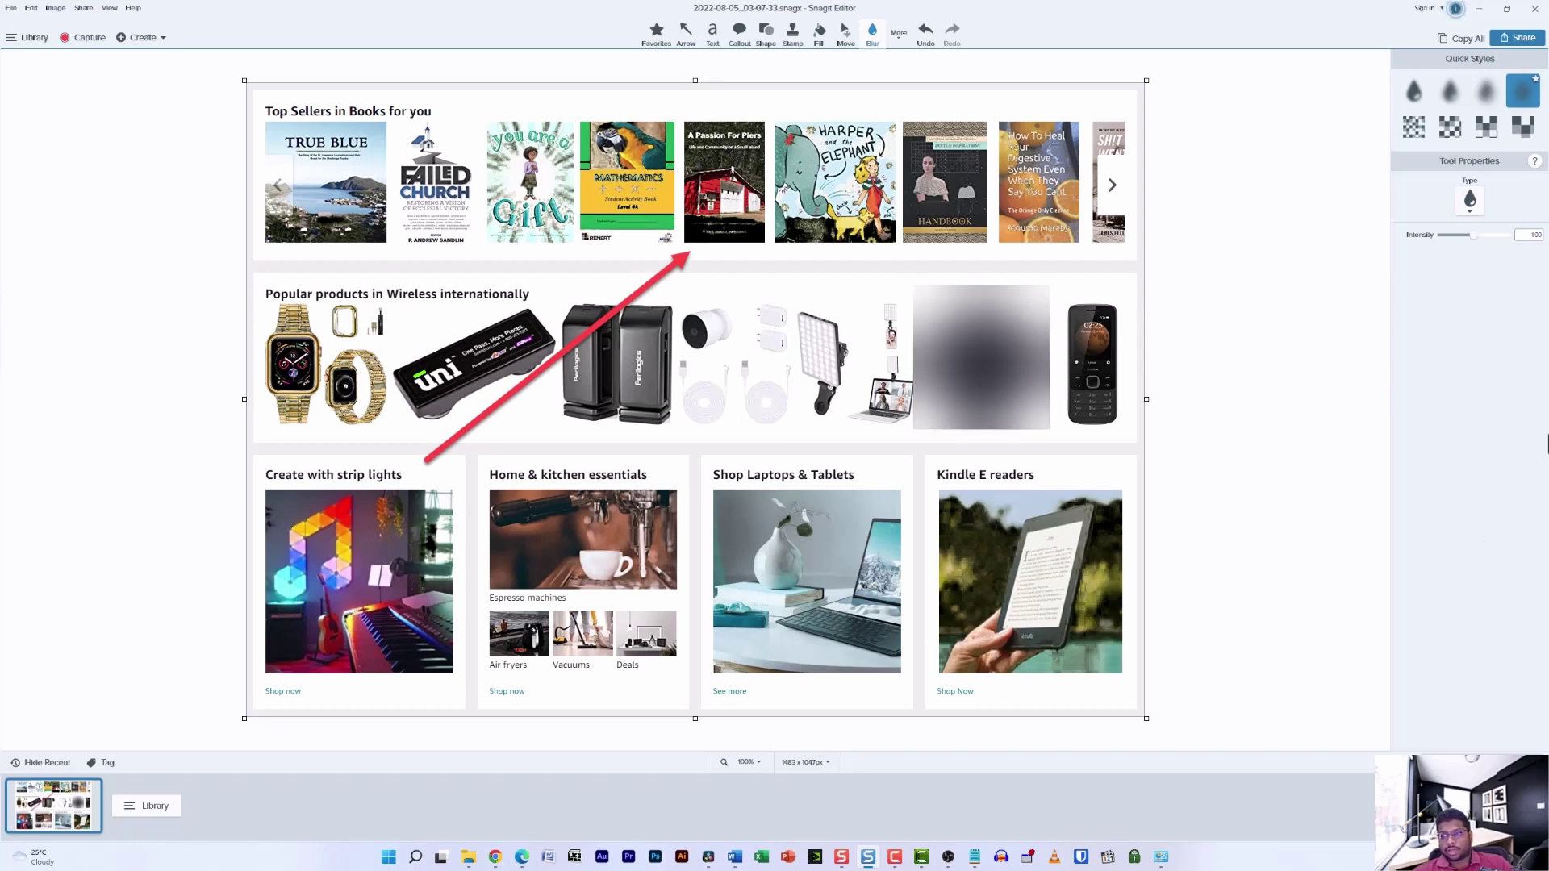
mouse_move(1471, 234)
mouse_down()
mouse_move(1507, 234)
mouse_move(1436, 242)
mouse_move(1450, 236)
mouse_up()
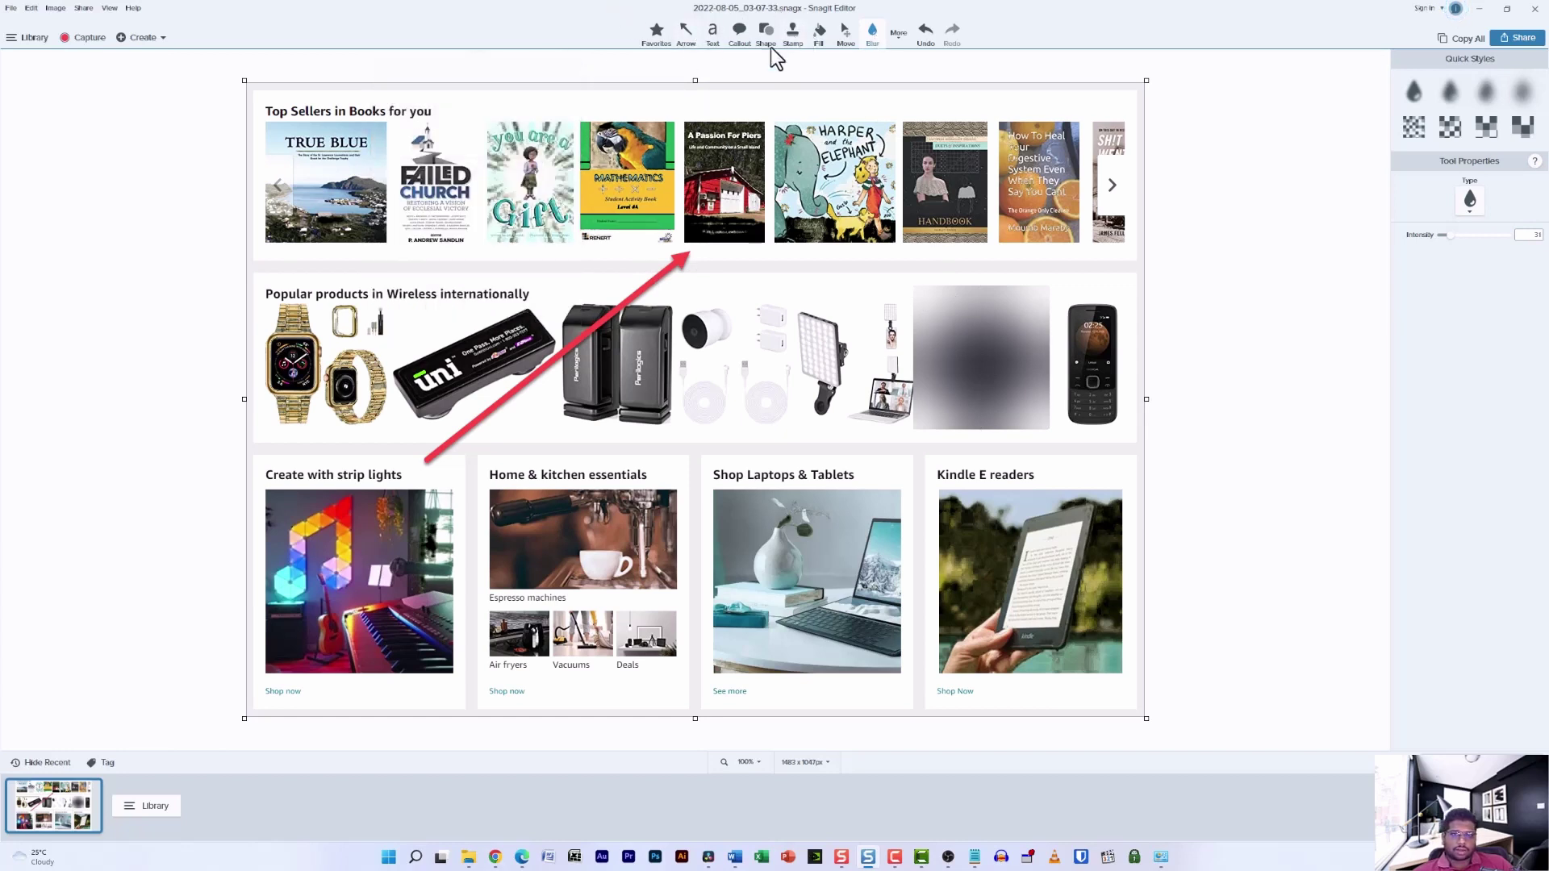
Highlight the black speaker pair in yellow and move the red arrow to point at it.
click(898, 34)
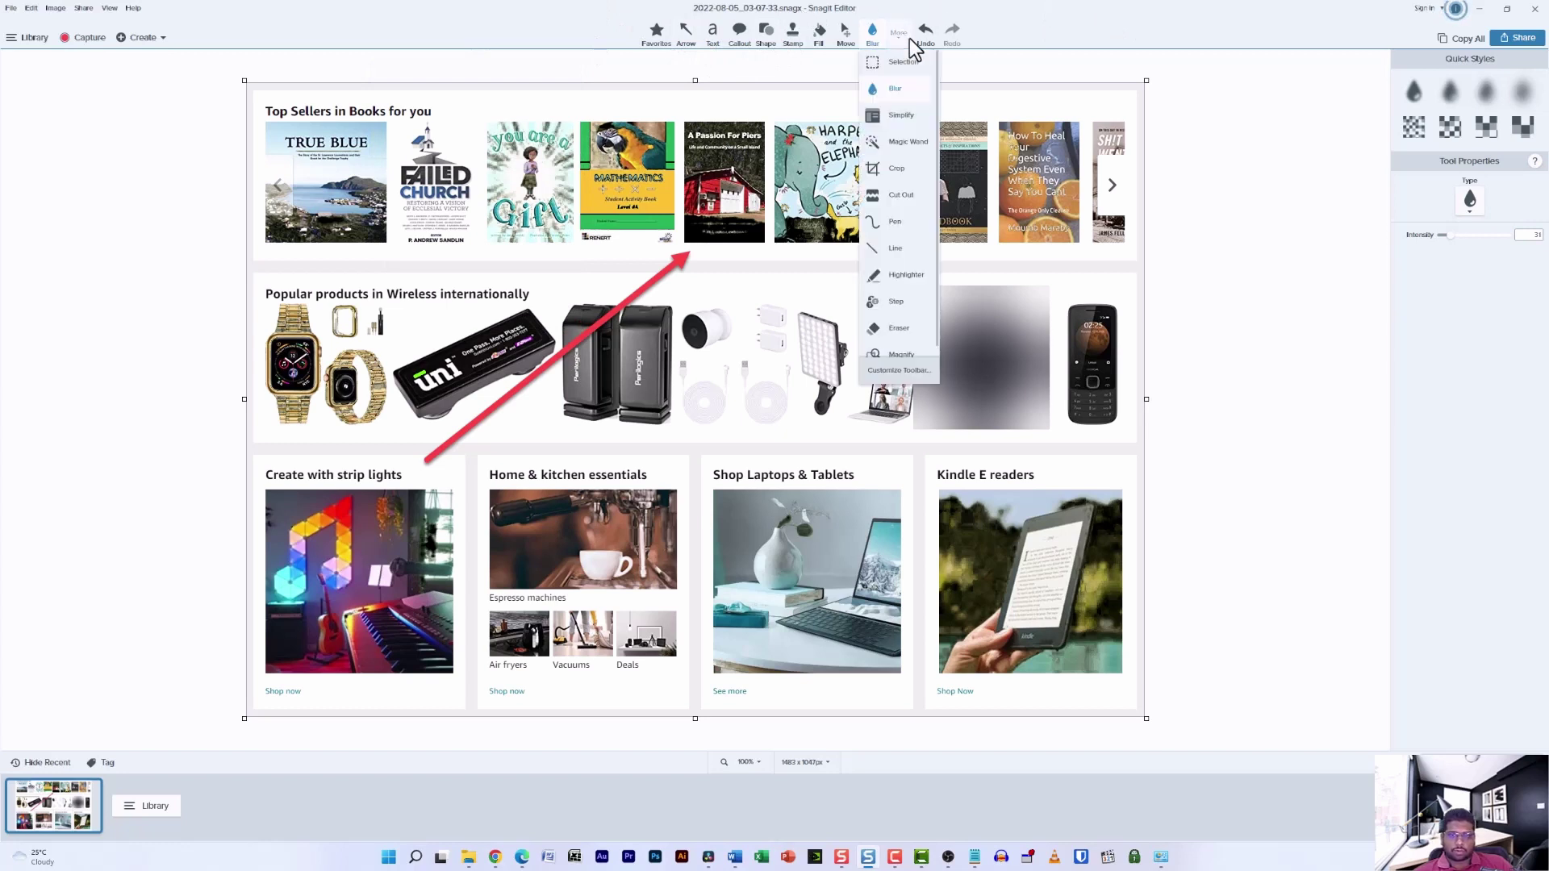
click(907, 273)
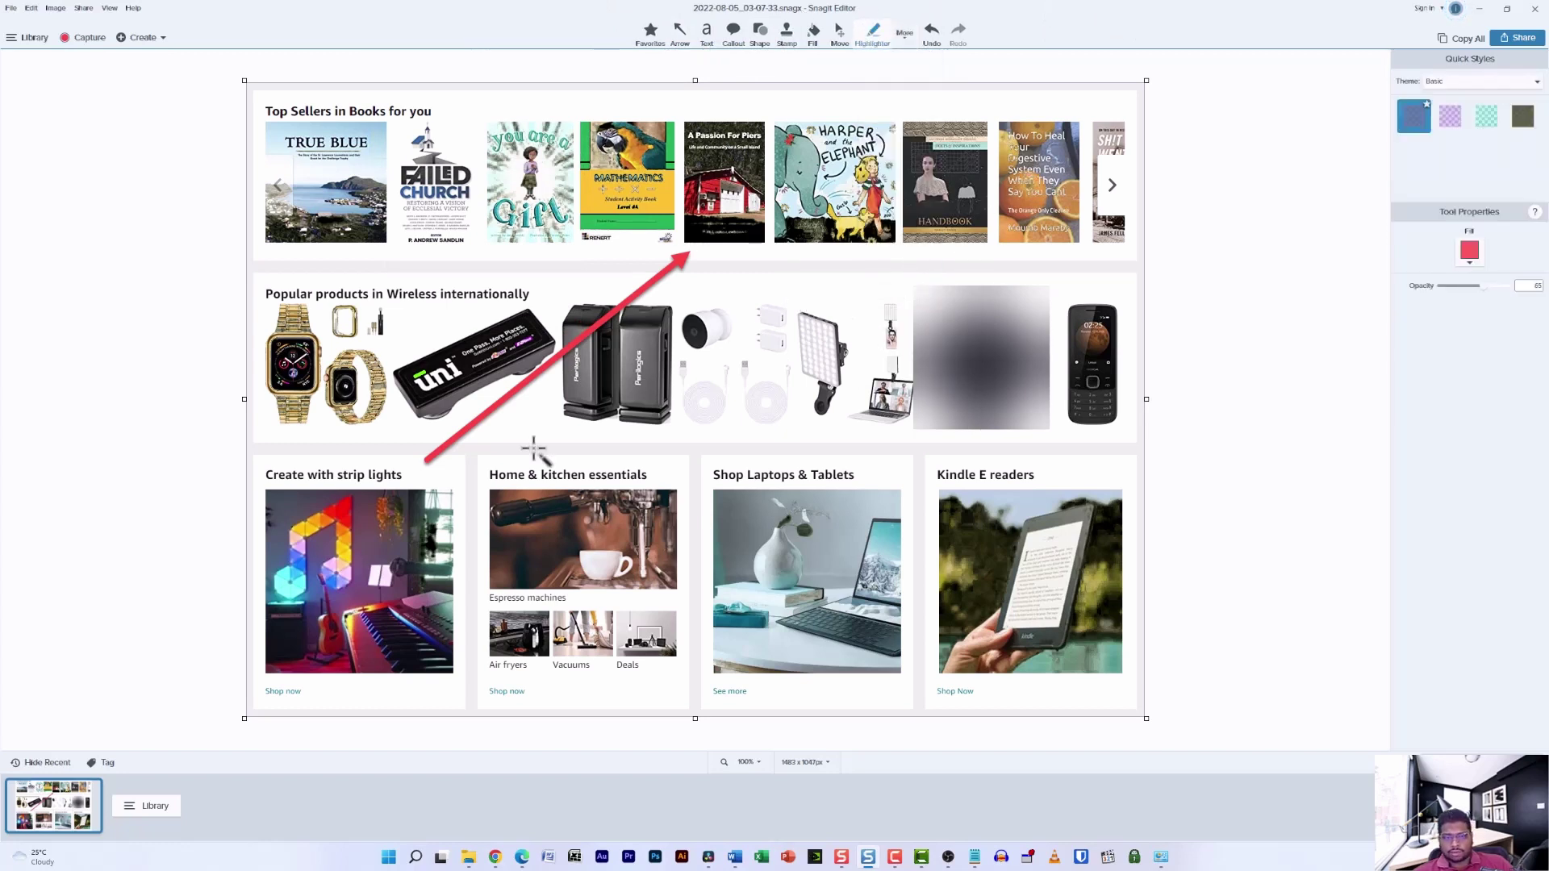
drag(556, 282, 676, 428)
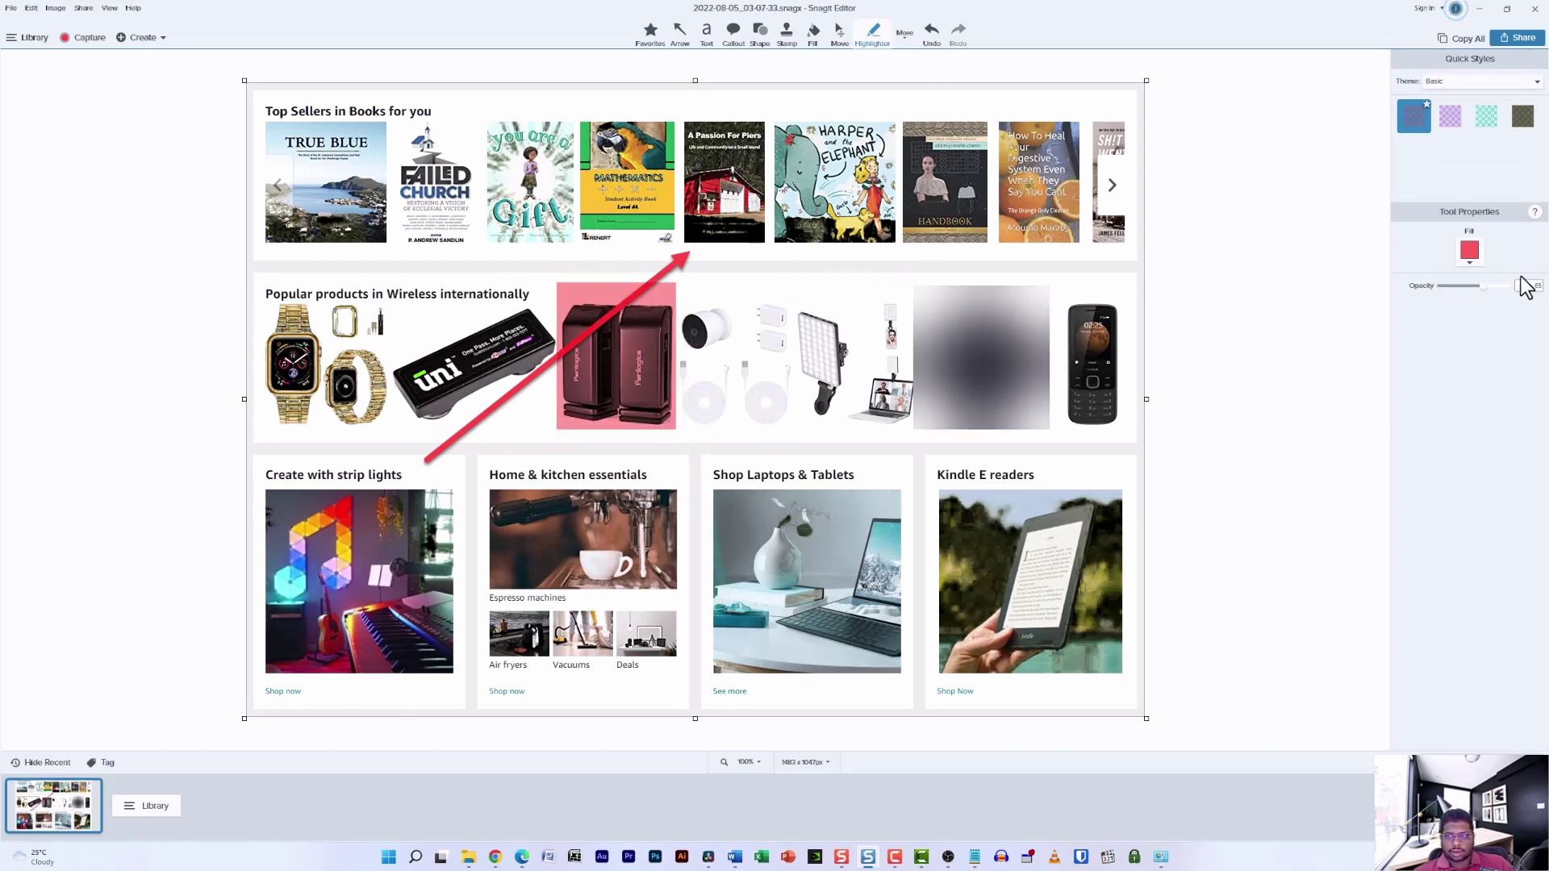
click(1469, 255)
click(1476, 284)
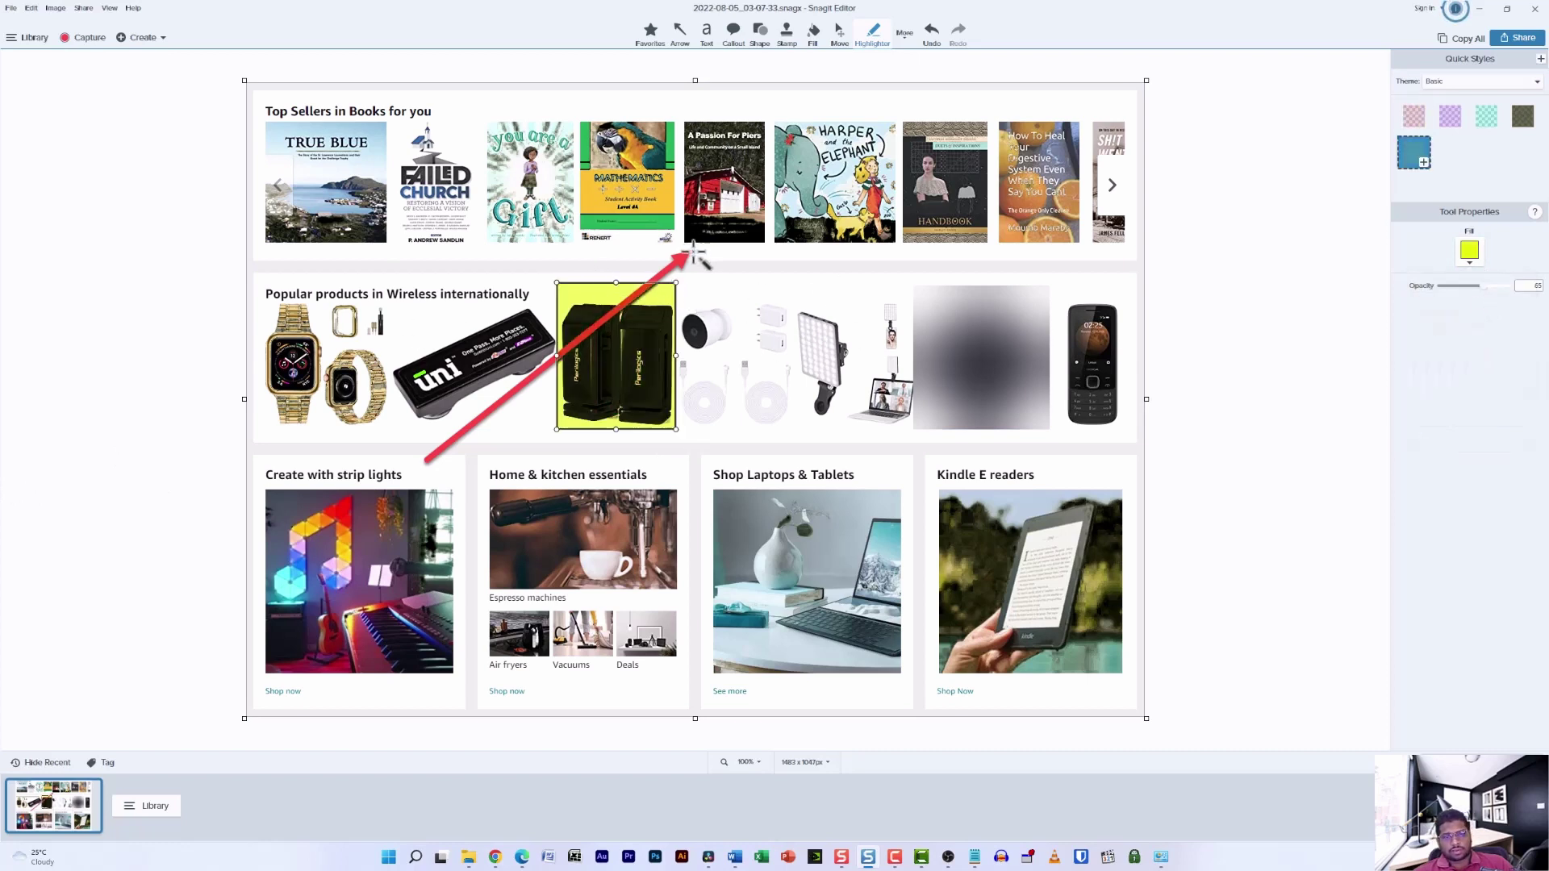
drag(682, 255, 542, 448)
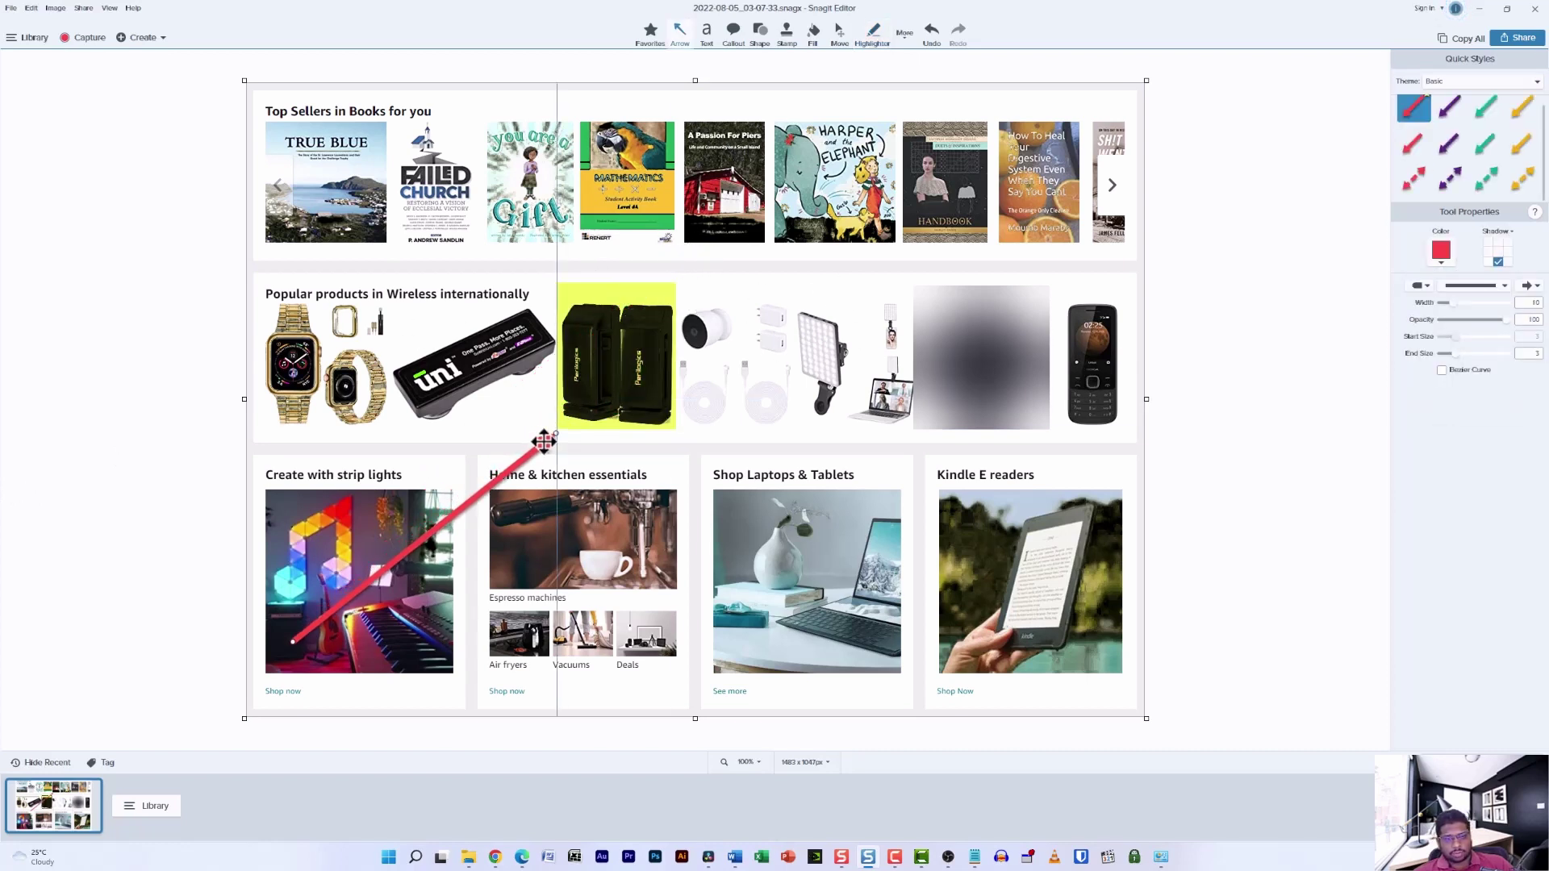
Draw a red freehand Pen squiggle across the white chargers in the Wireless row.
click(762, 34)
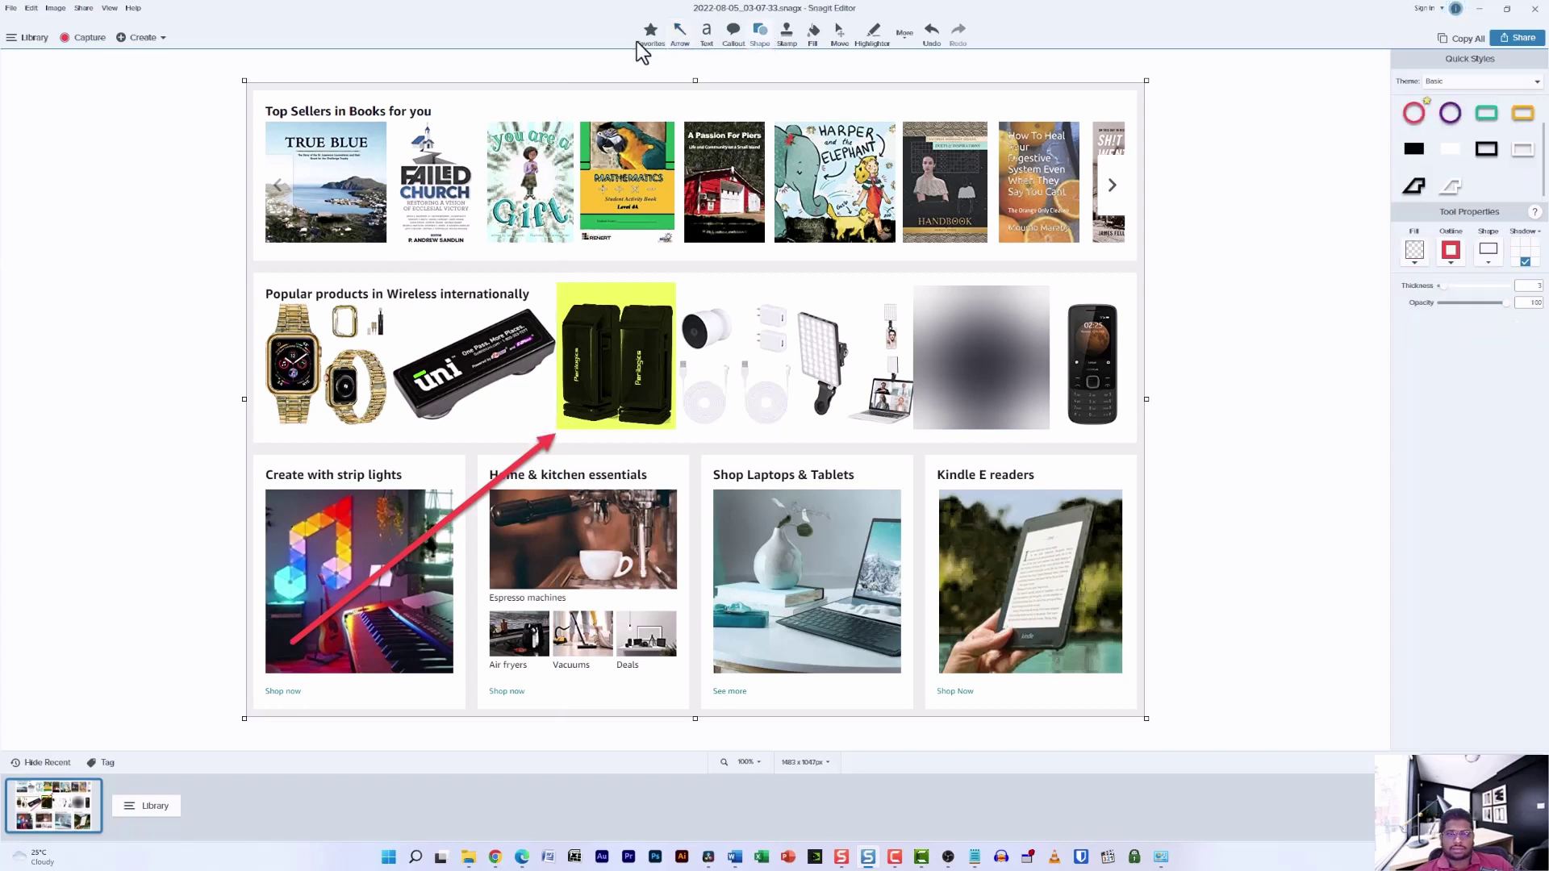
click(908, 33)
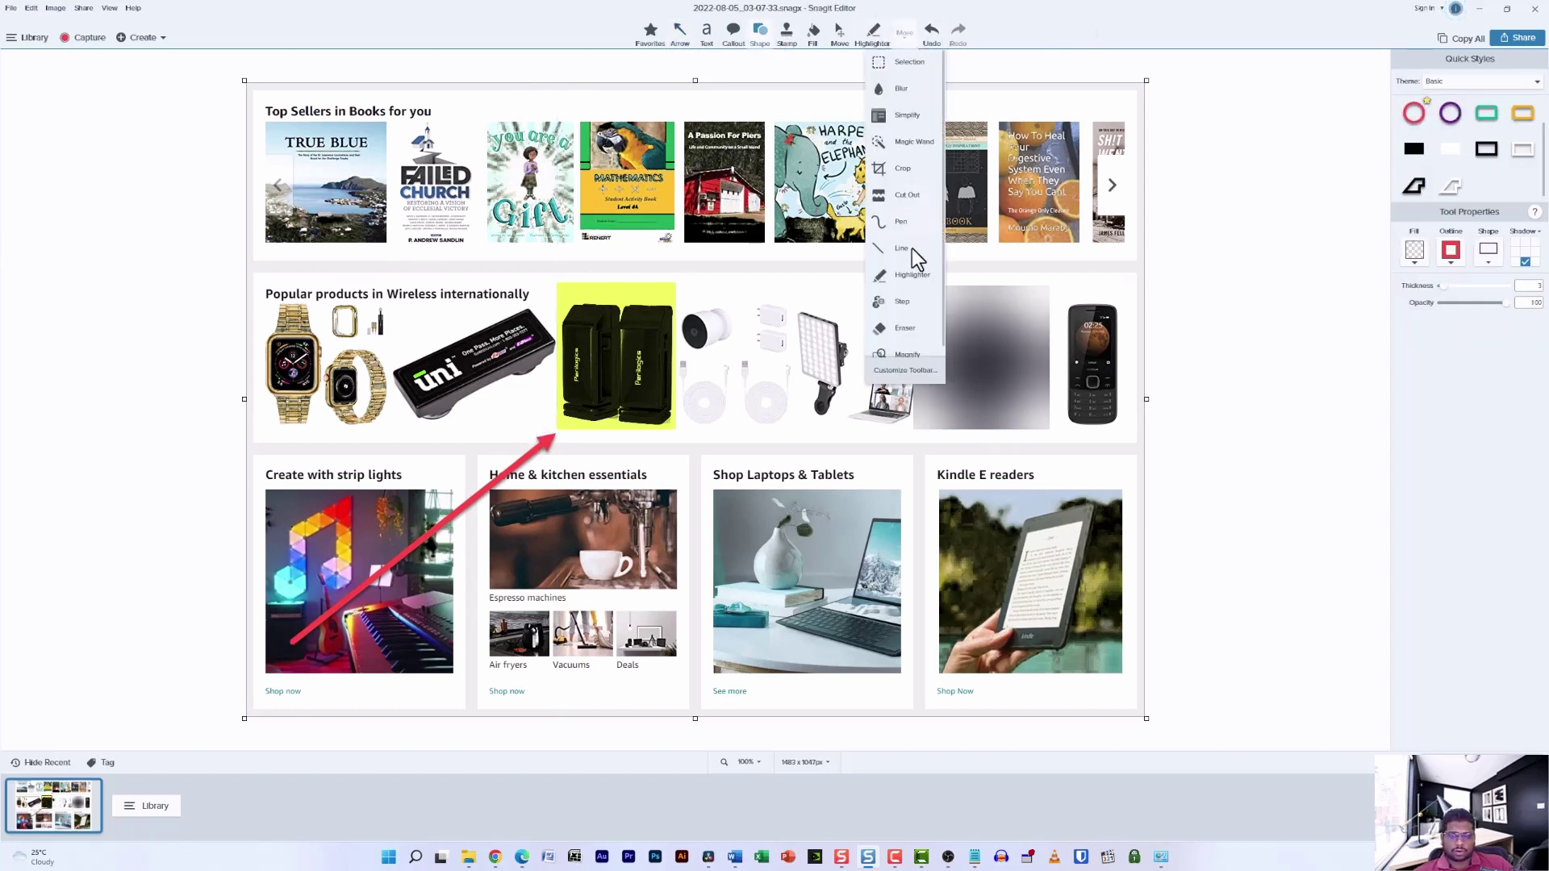
scroll(913, 250, down, 1)
click(913, 213)
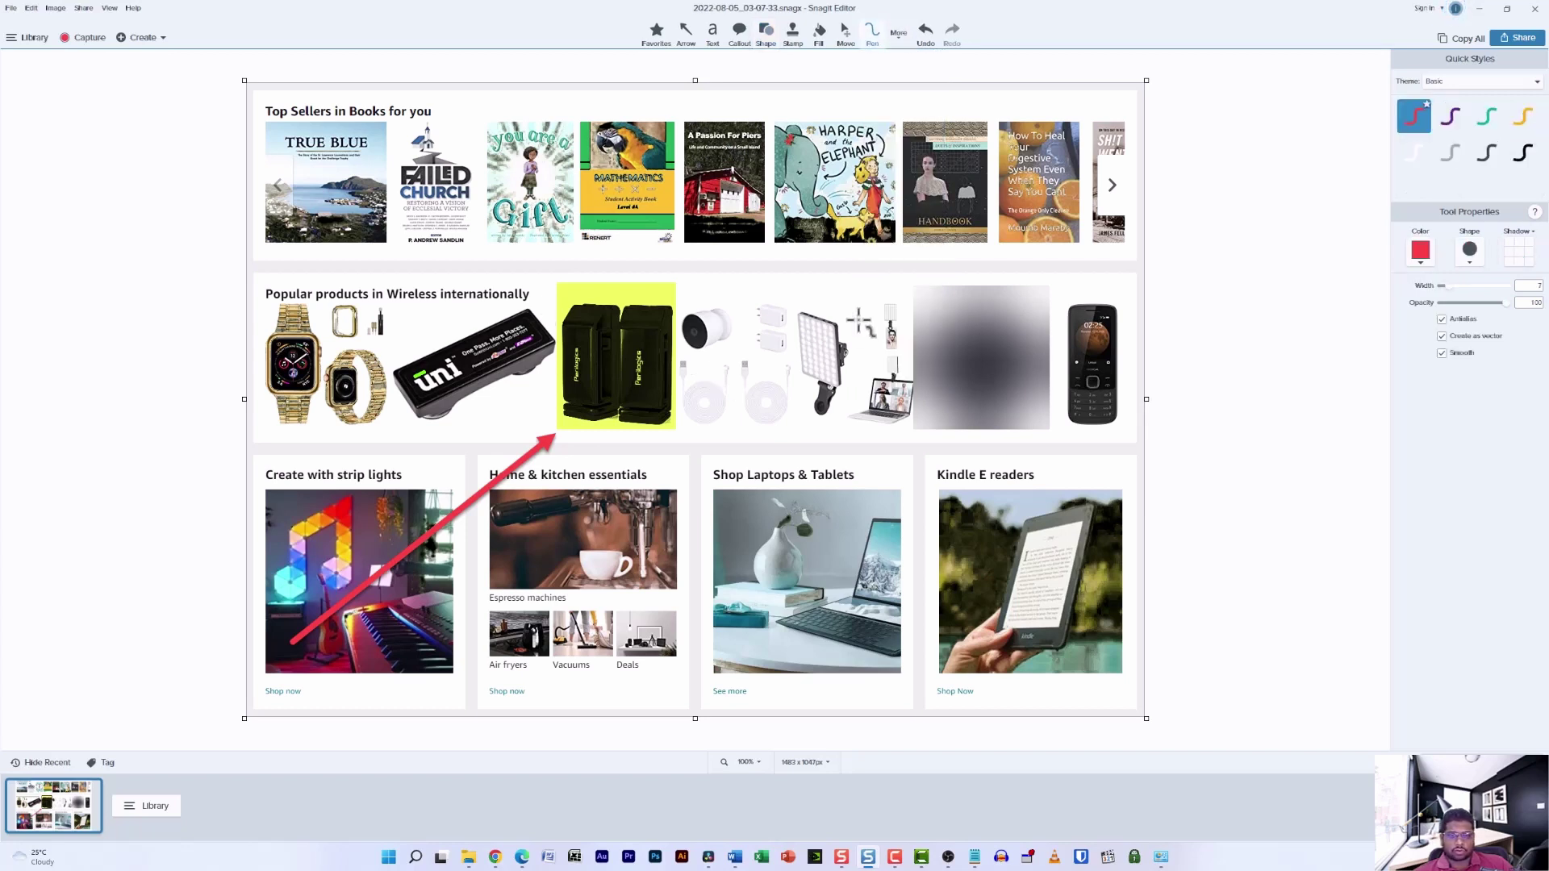
mouse_move(724, 399)
mouse_down()
mouse_move(766, 333)
mouse_move(752, 357)
mouse_move(800, 372)
mouse_up()
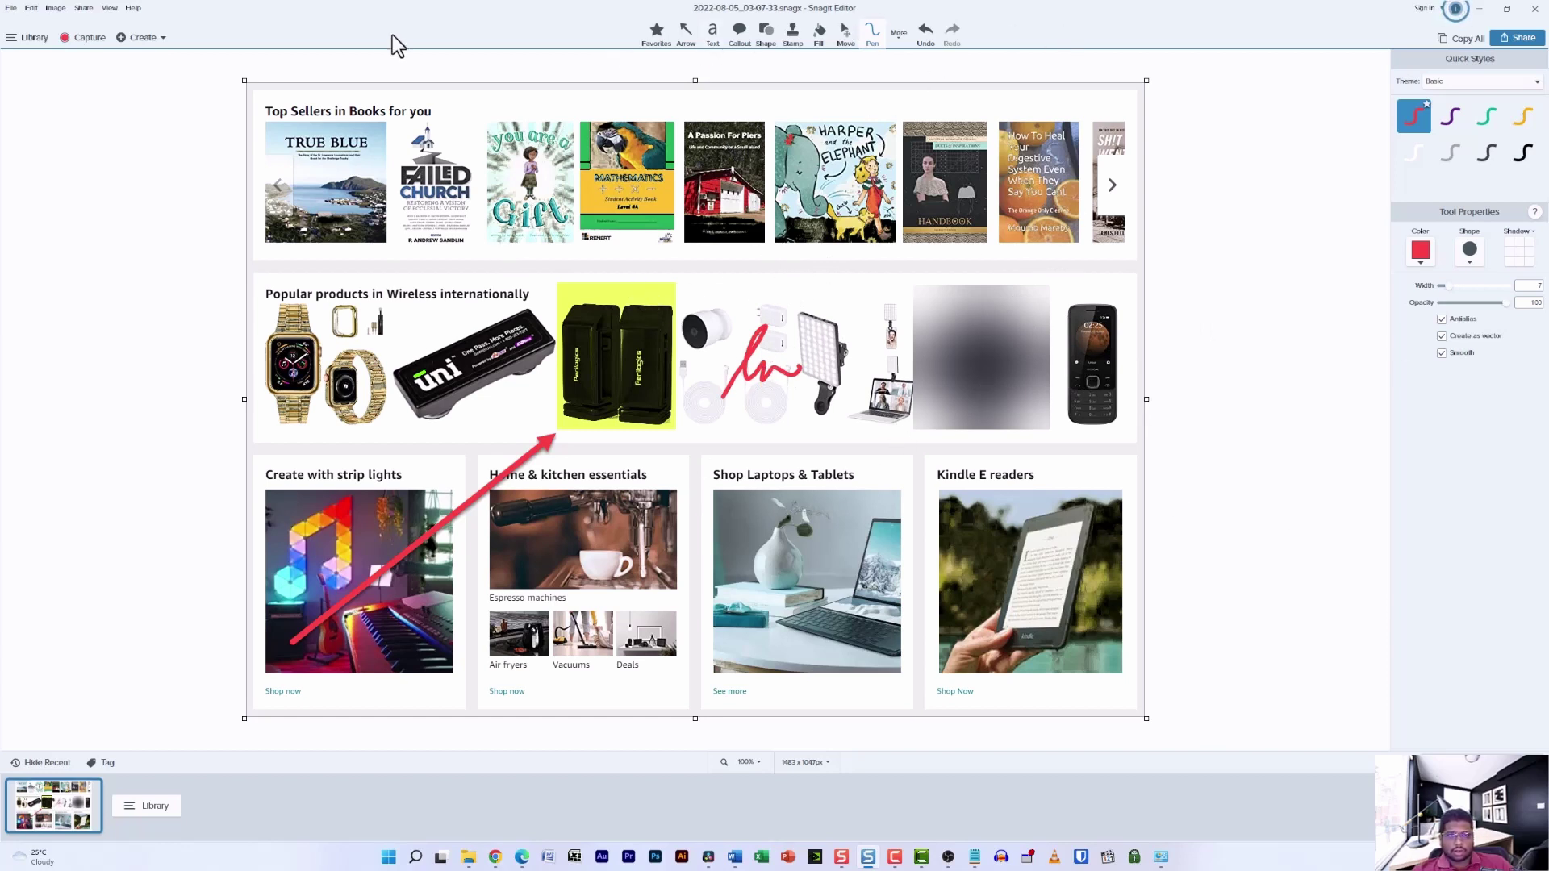
click(657, 39)
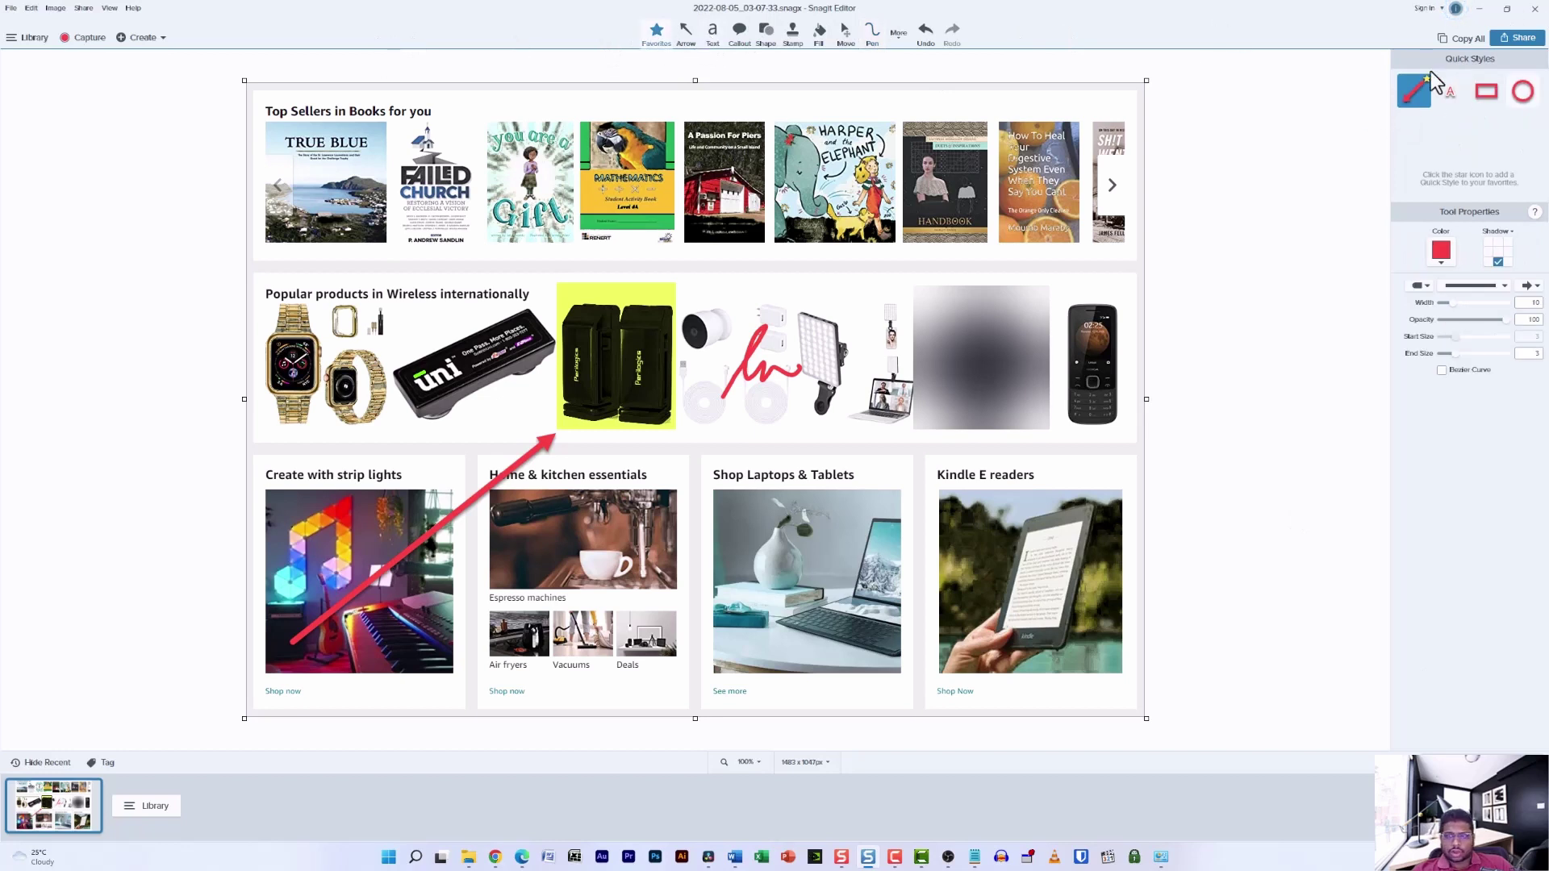
Activate the Callout tool from the Text tool area to show callout styles.
click(702, 34)
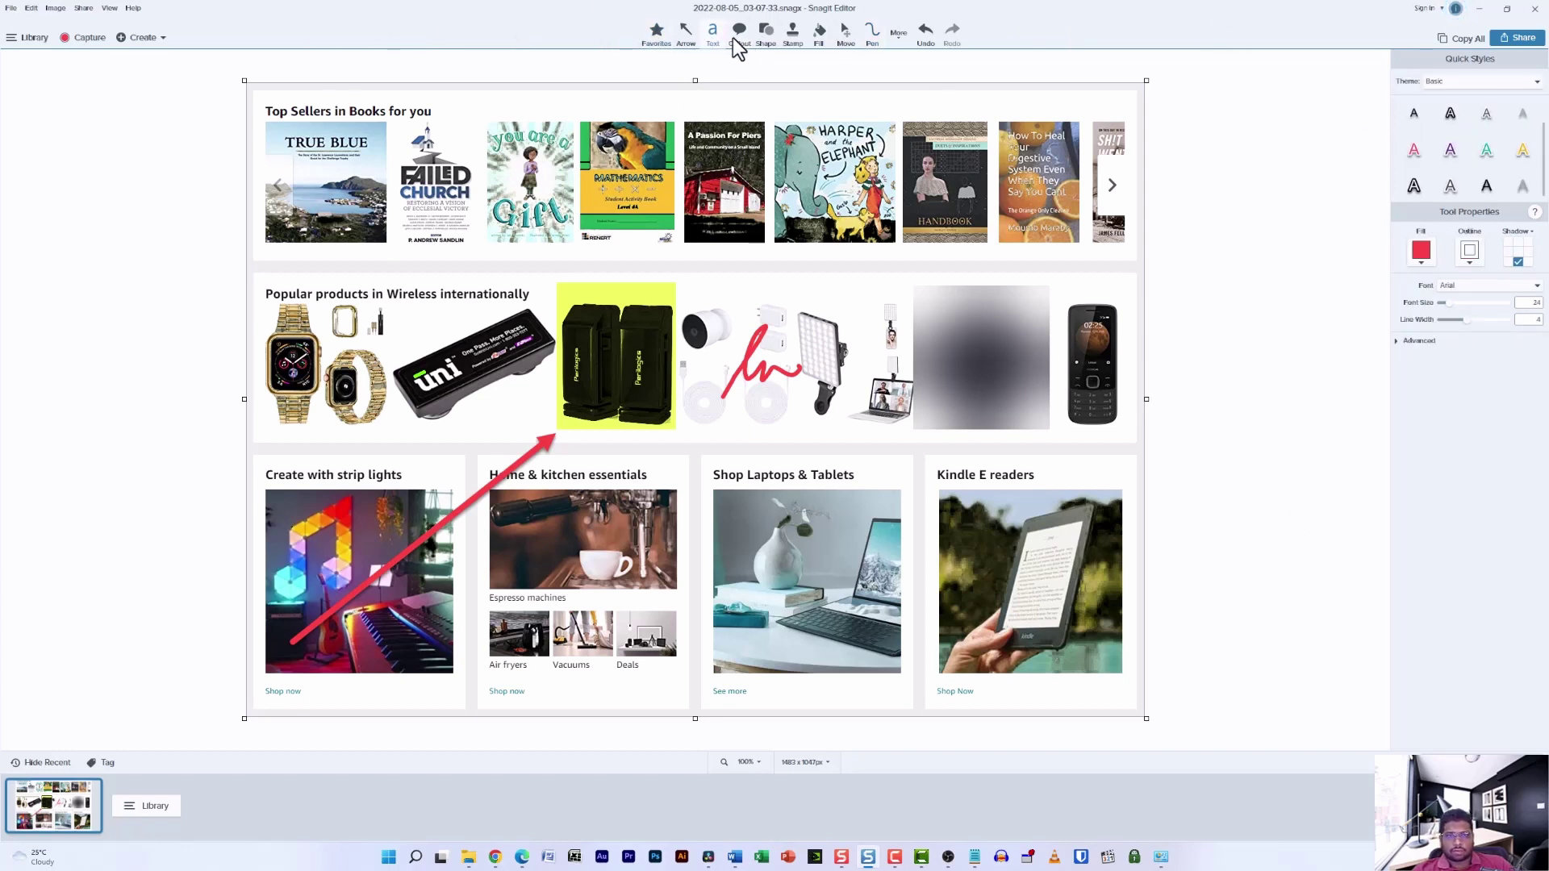
click(738, 37)
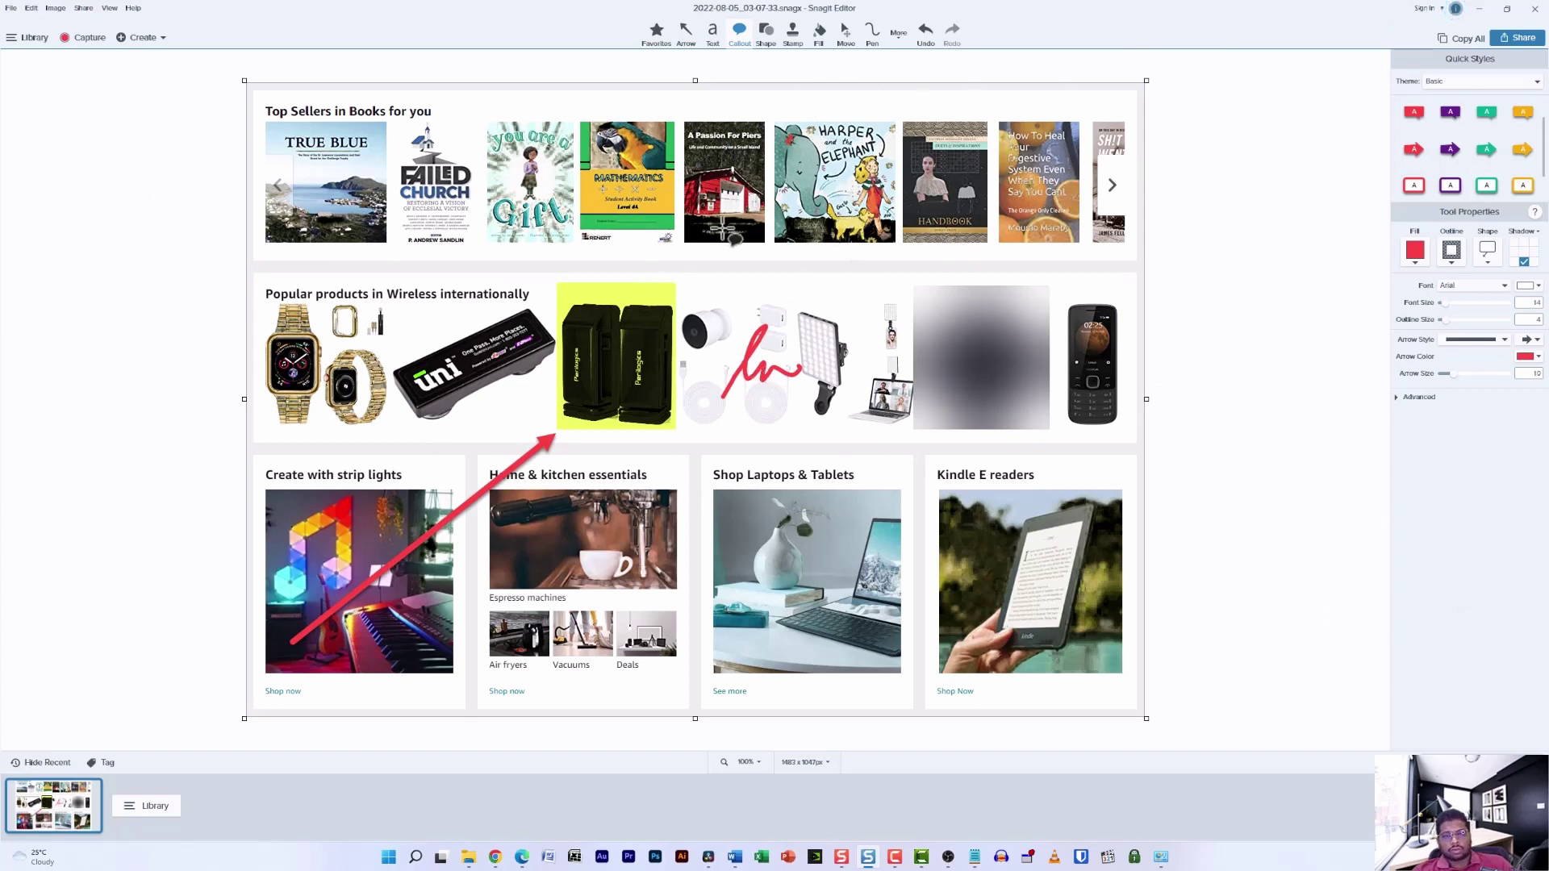
click(1528, 40)
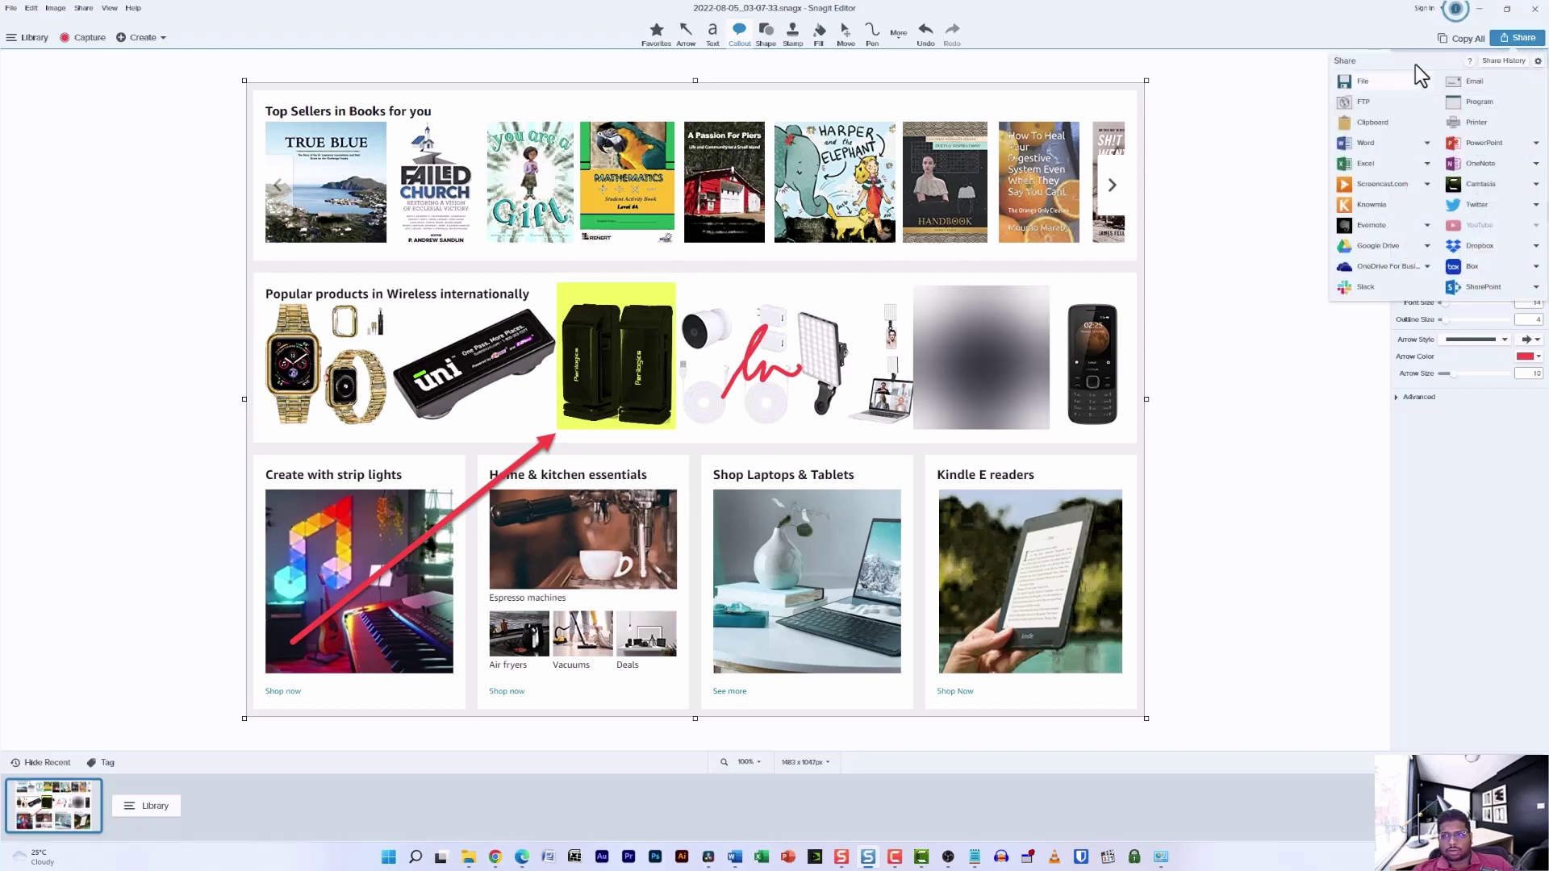
click(1387, 78)
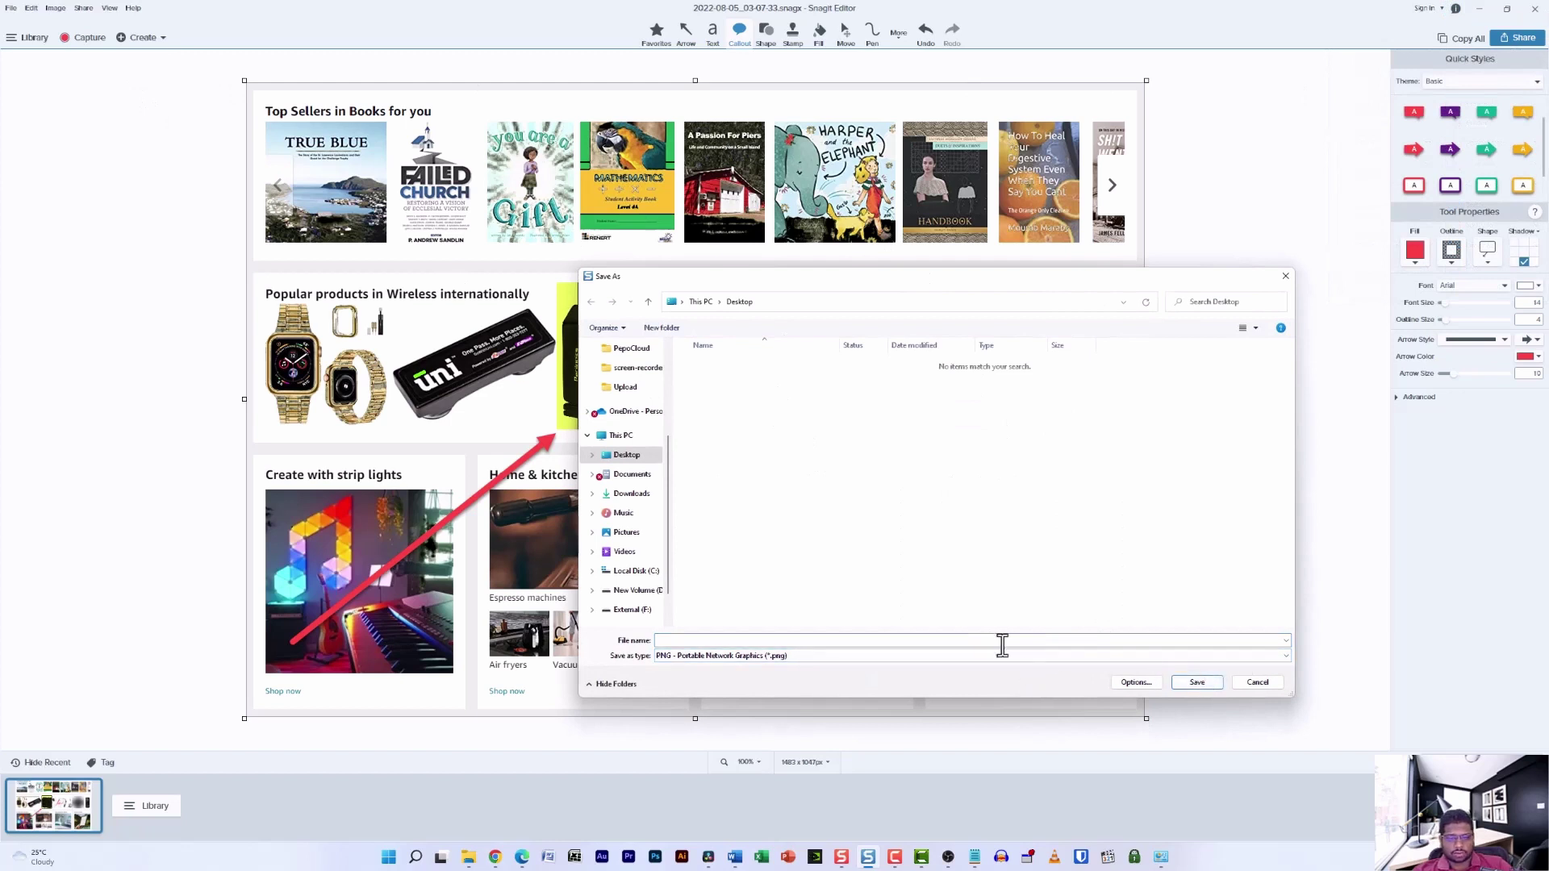
key(Return)
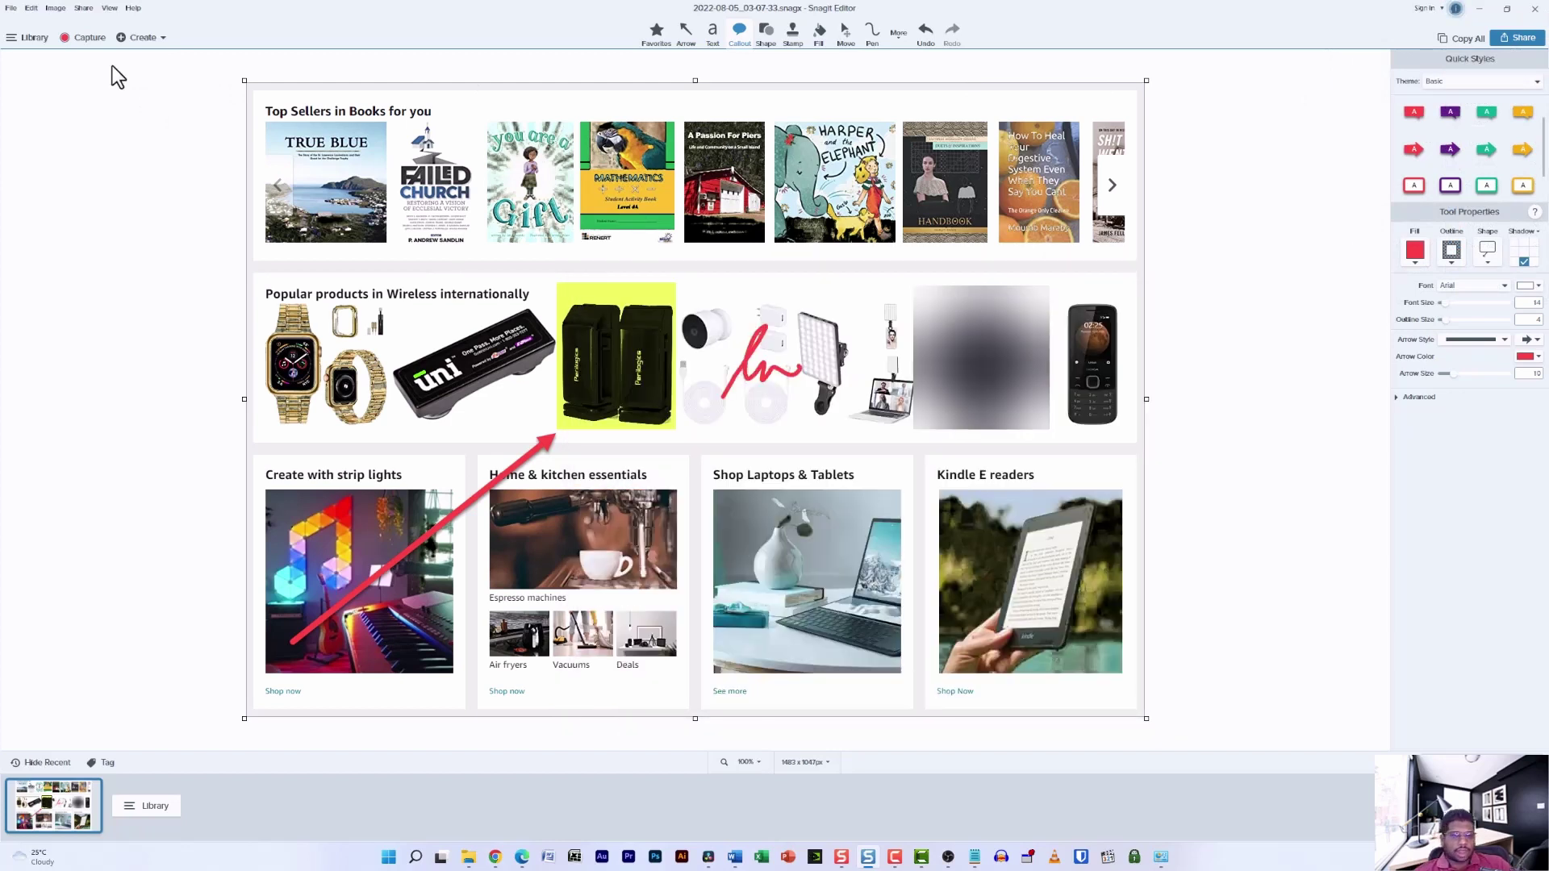